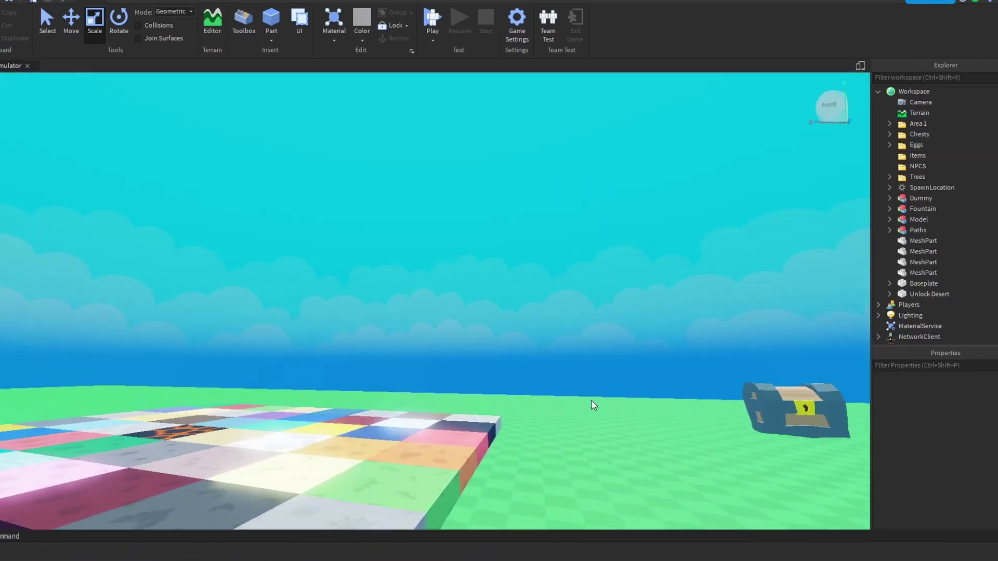
right_drag(592, 401, 593, 398)
key(w)
key(s)
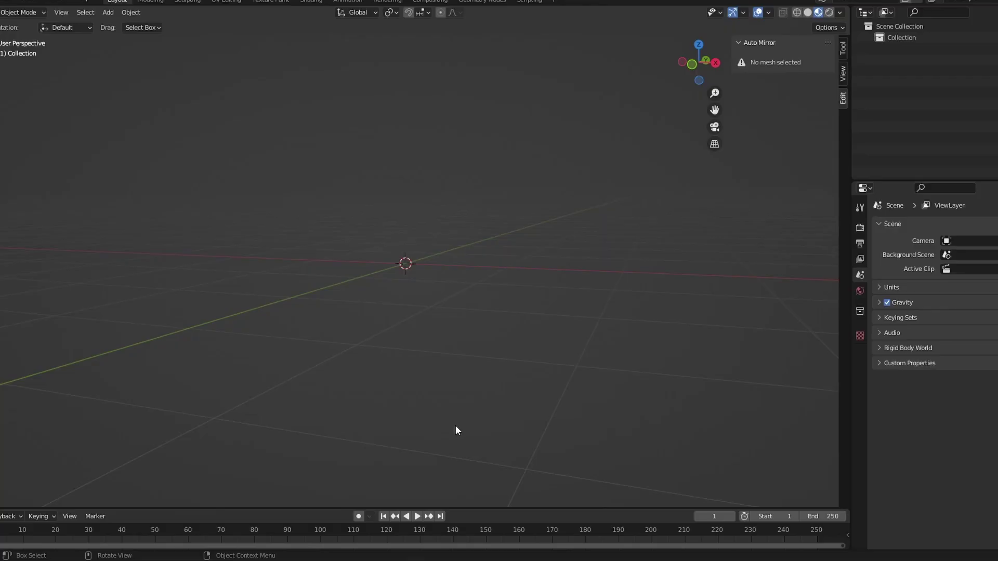
Step: Switch to Blender and add a cube mesh at the world origin
key(shift+a)
key(Escape)
key(shift+a)
mouse_move(394, 343)
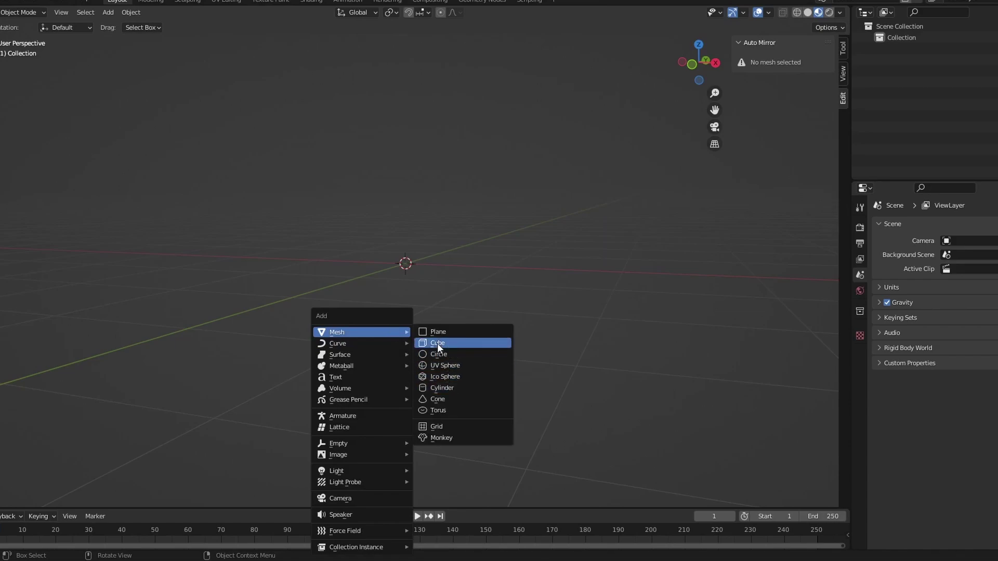
click(438, 343)
middle_drag(435, 342, 362, 320)
Step: Stretch the cube along the X axis in two passes into a wide box and enter Edit Mode
key(s)
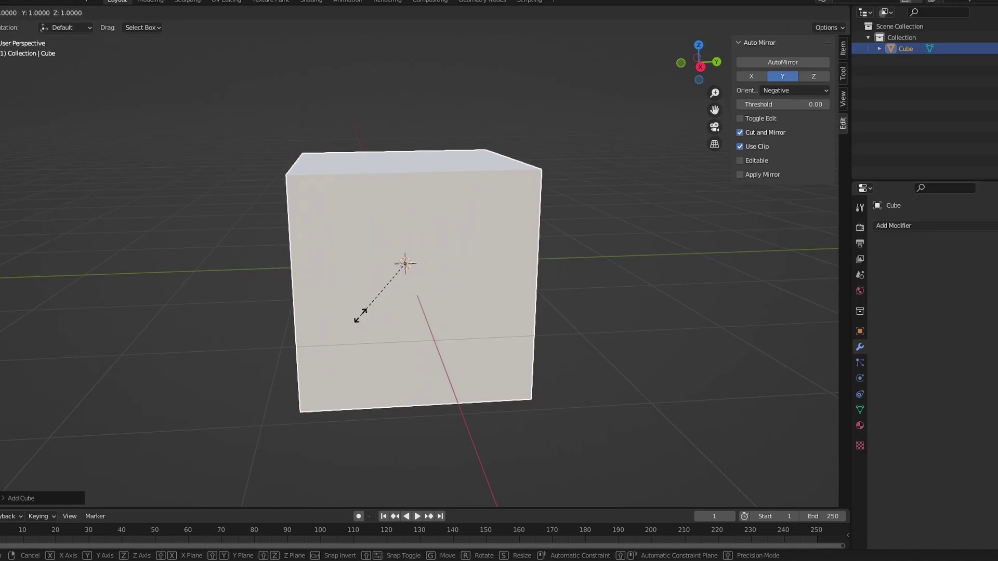
key(x)
click(285, 297)
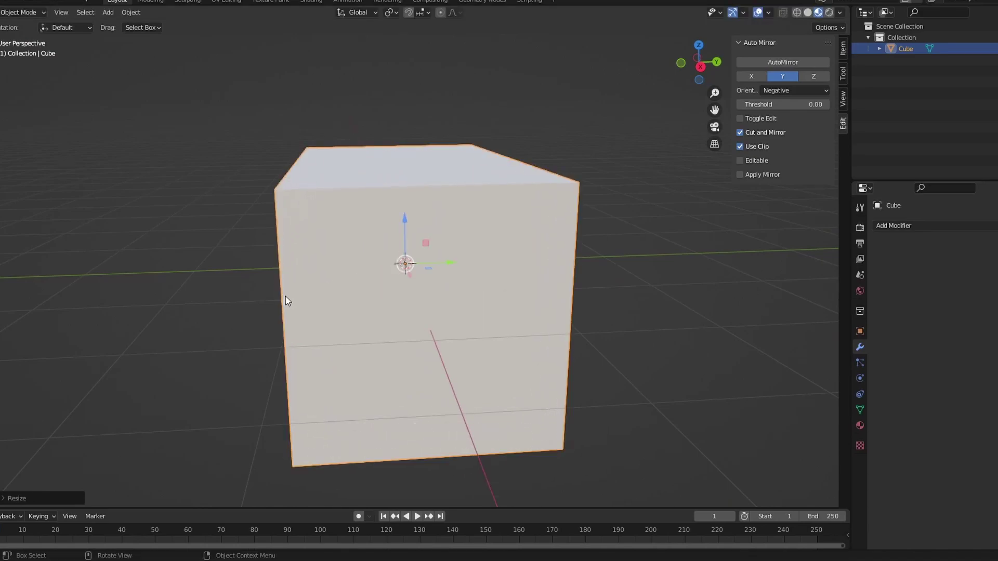
middle_drag(286, 297, 528, 290)
key(s)
key(x)
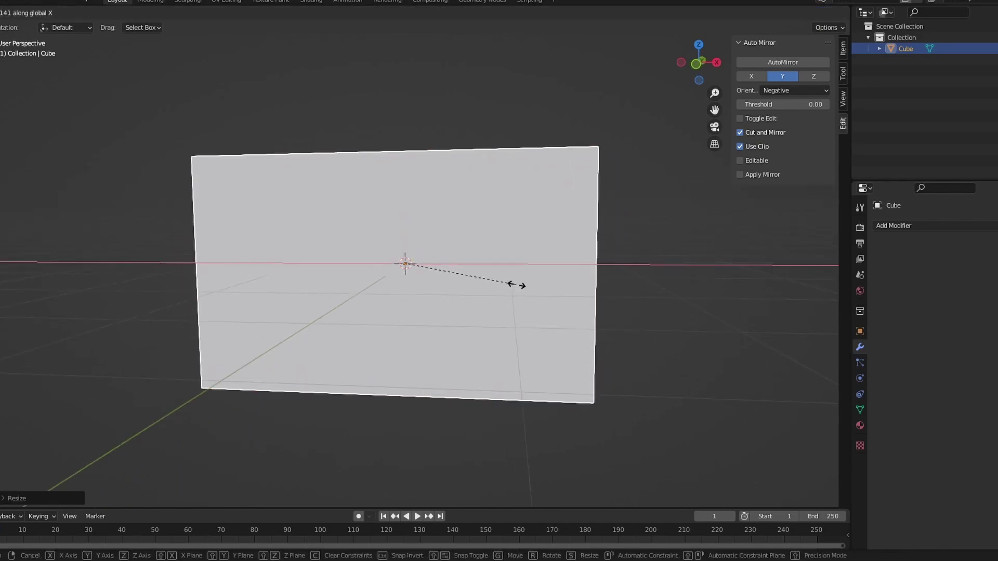
click(520, 285)
key(Tab)
click(685, 344)
key(Tab)
key(Tab)
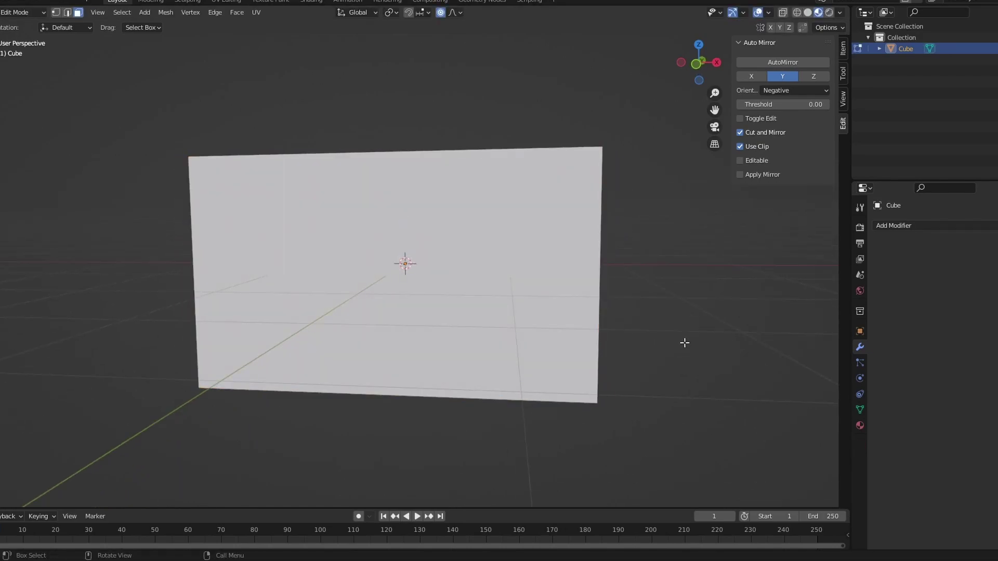
Step: Check in the add-on preferences that the Mesh: Auto Mirror add-on is enabled
middle_drag(684, 343, 641, 360)
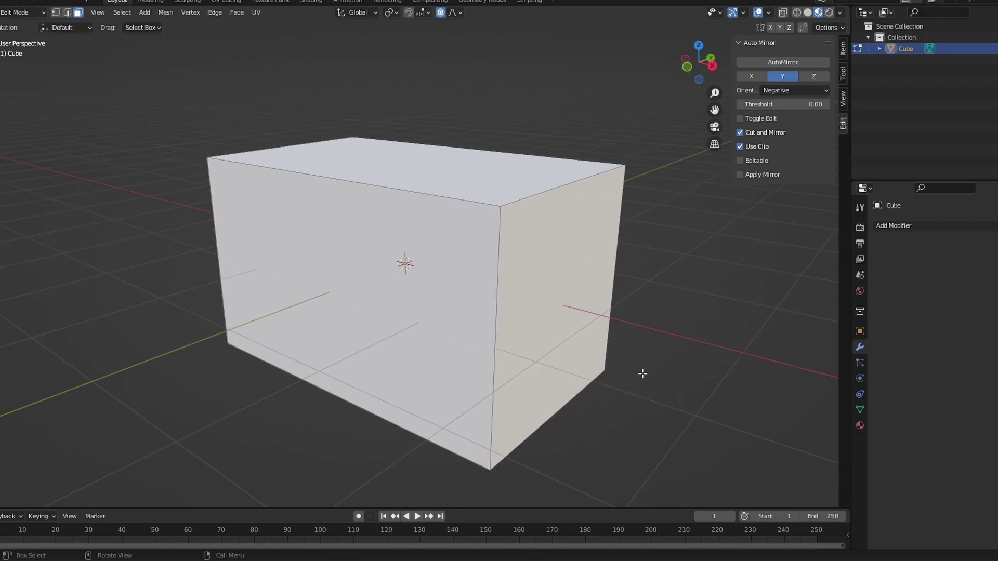
middle_drag(511, 318, 591, 339)
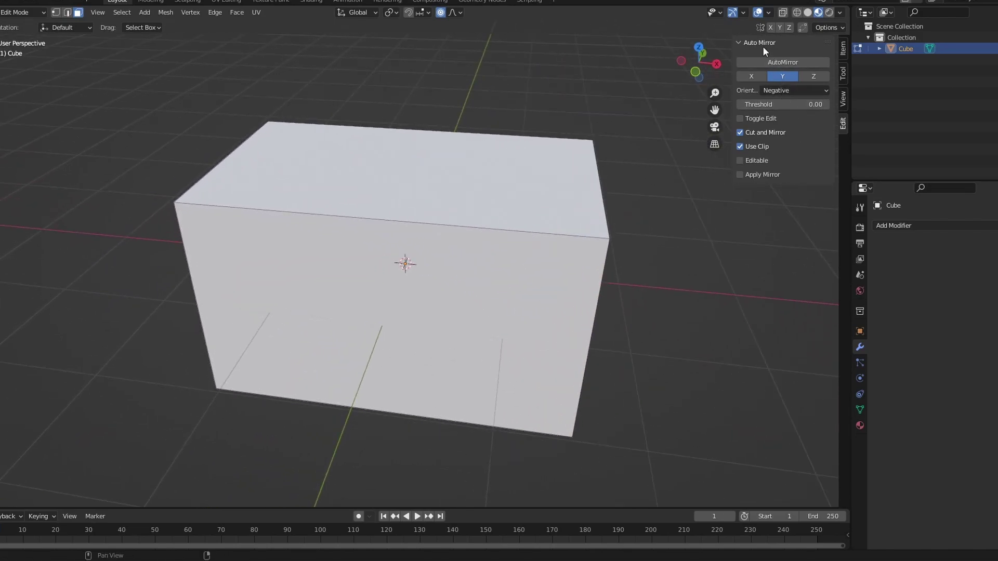
key(n)
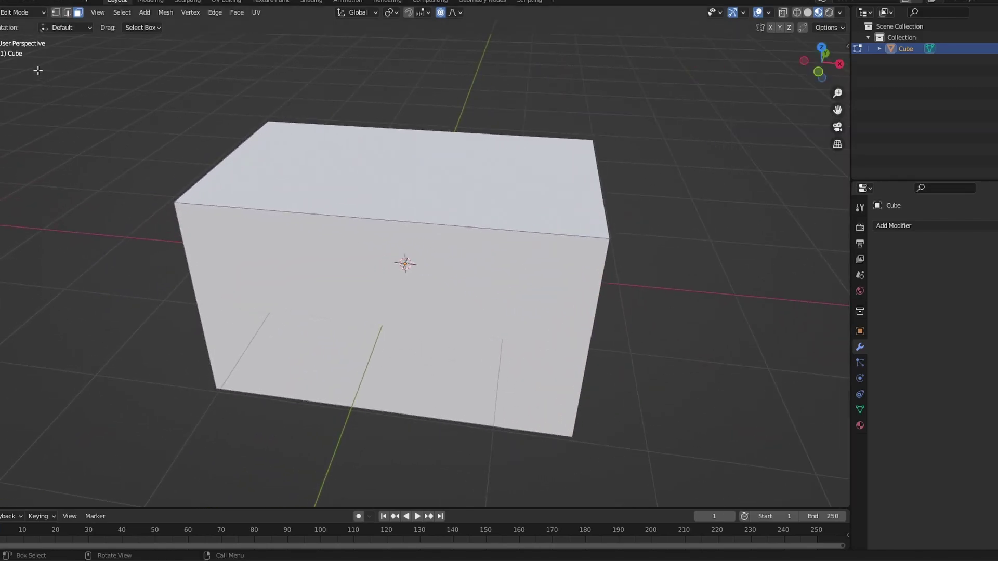
click(7, 3)
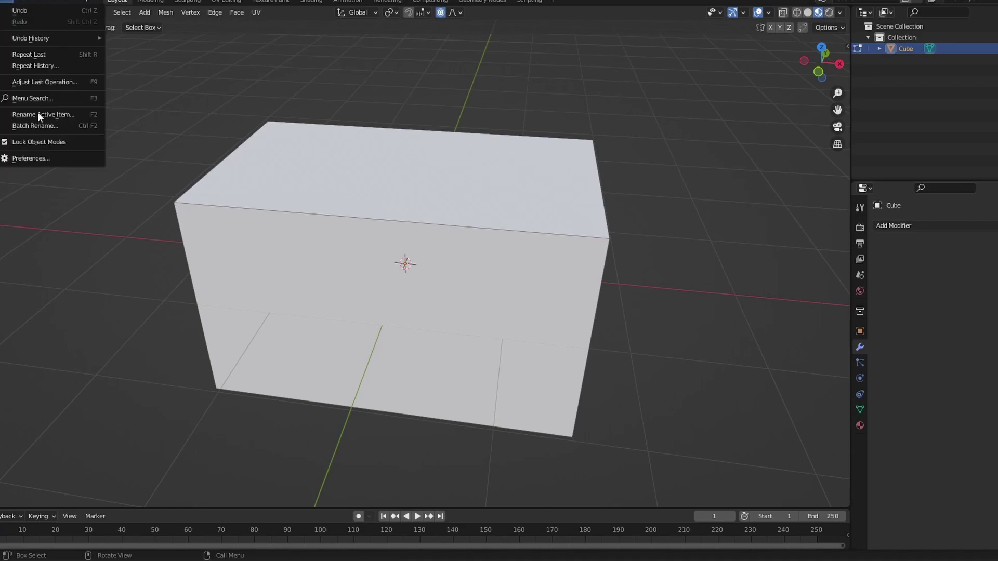
click(58, 161)
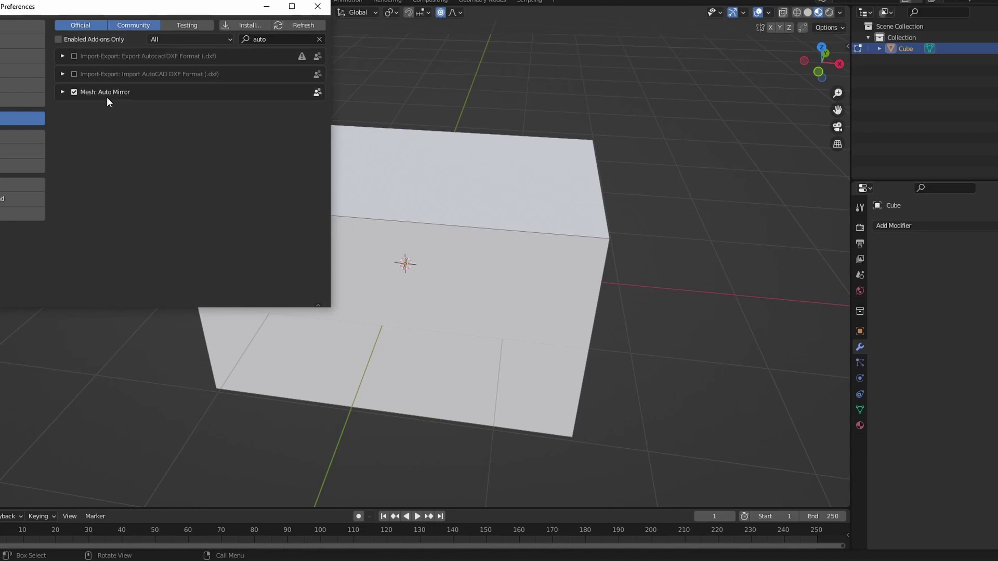
click(318, 7)
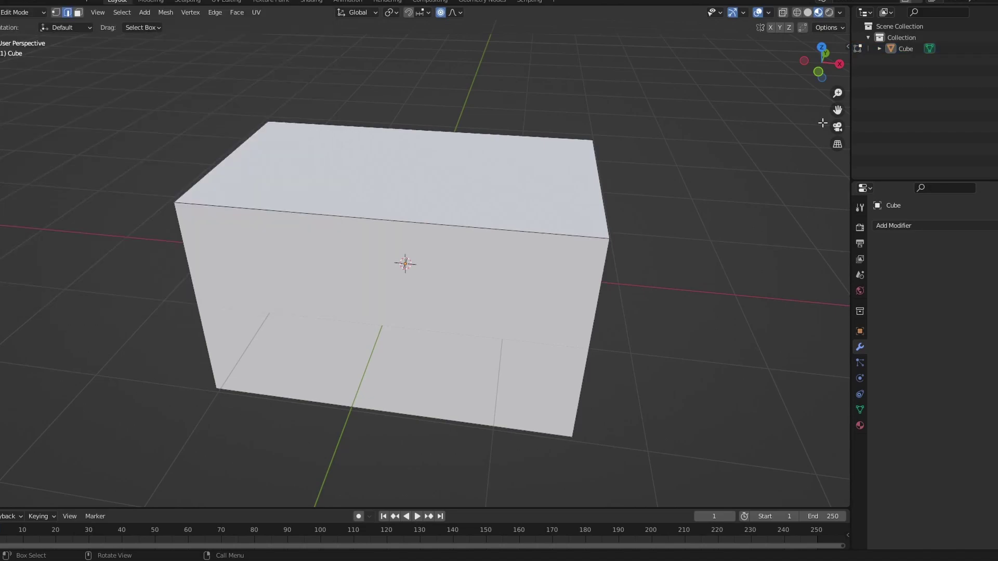
Step: Auto-mirror the box across the X axis with Positive orientation
key(m)
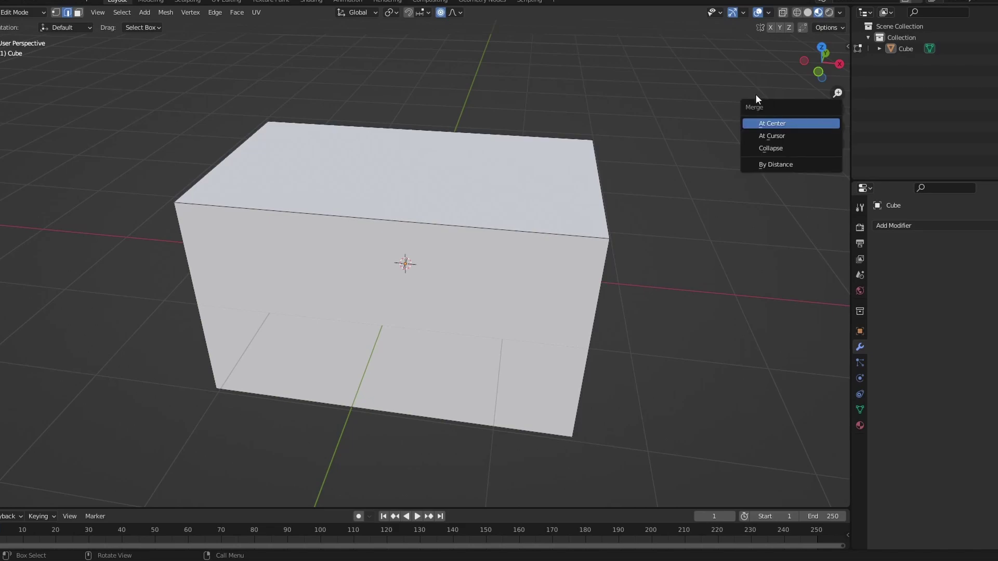
key(n)
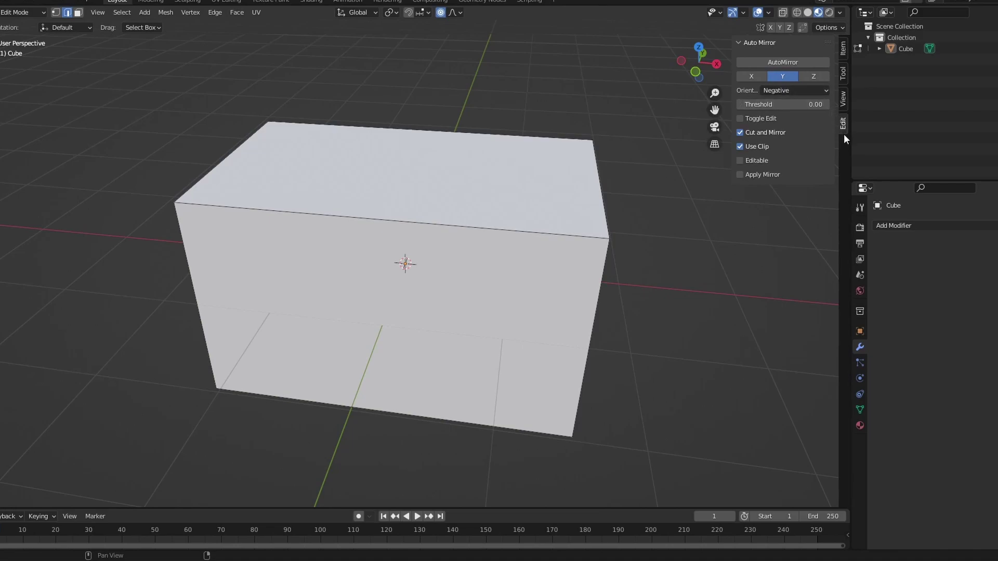
click(753, 76)
click(775, 90)
click(780, 104)
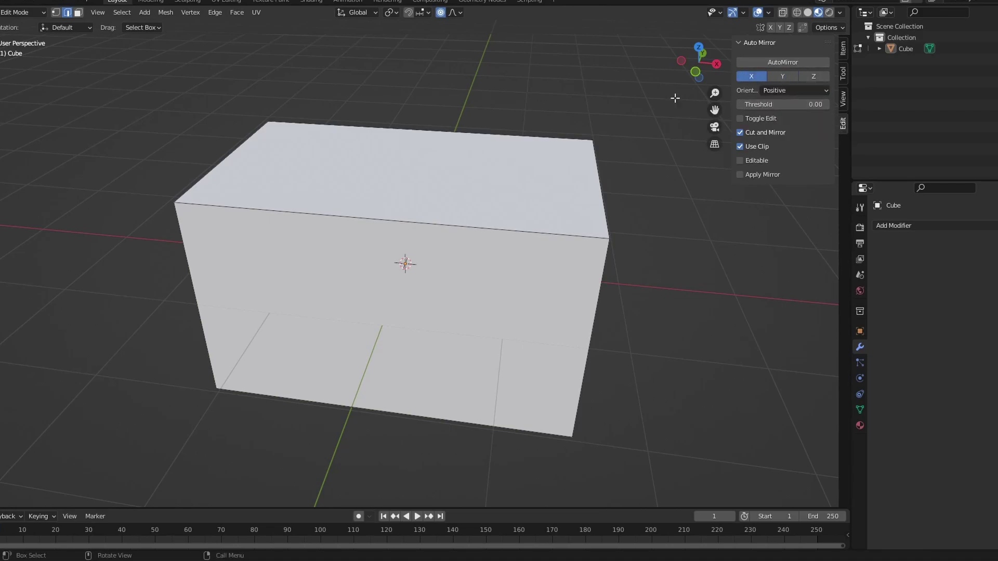
click(776, 61)
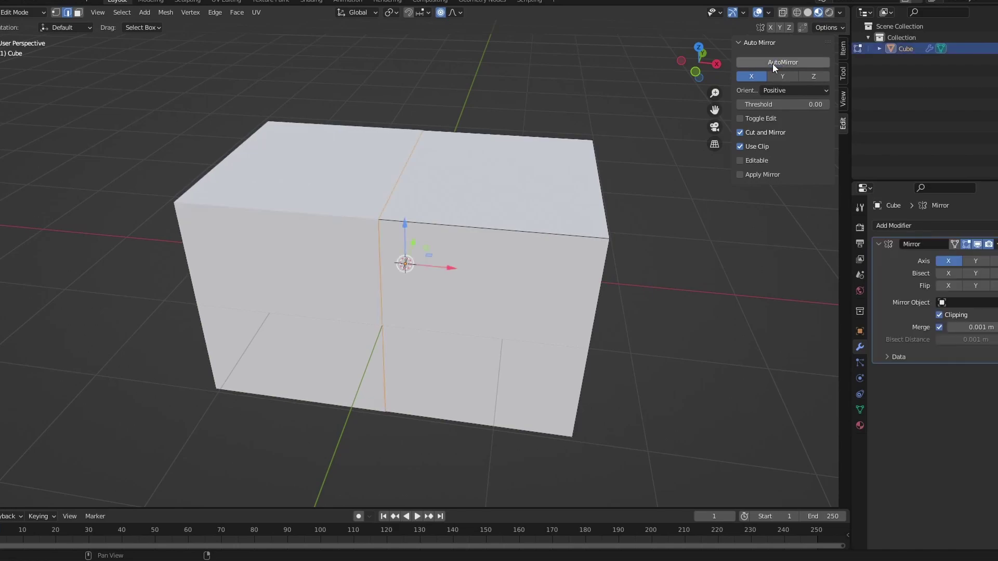
Step: Auto-mirror the box across the Y axis with Negative orientation
click(785, 76)
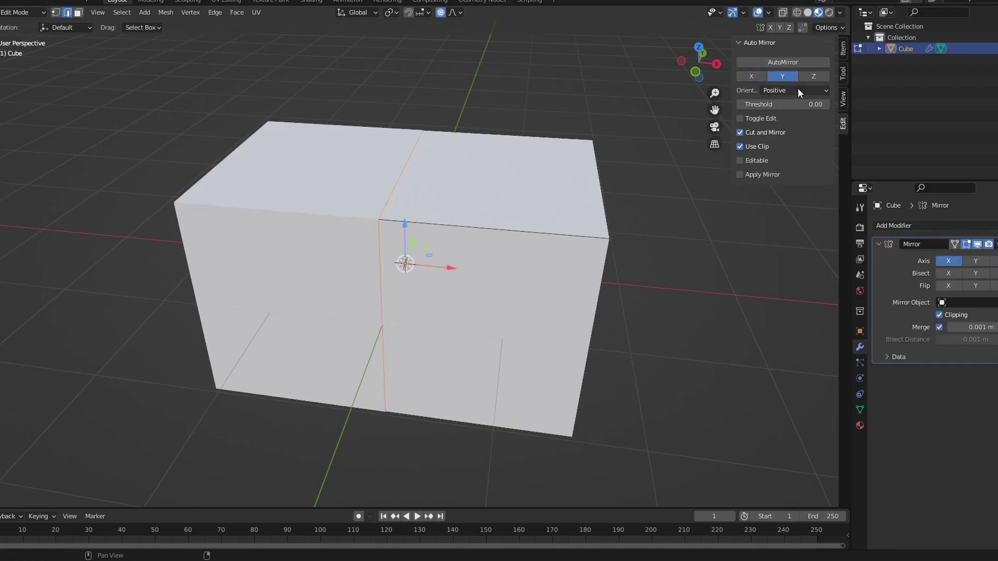
click(797, 89)
click(793, 114)
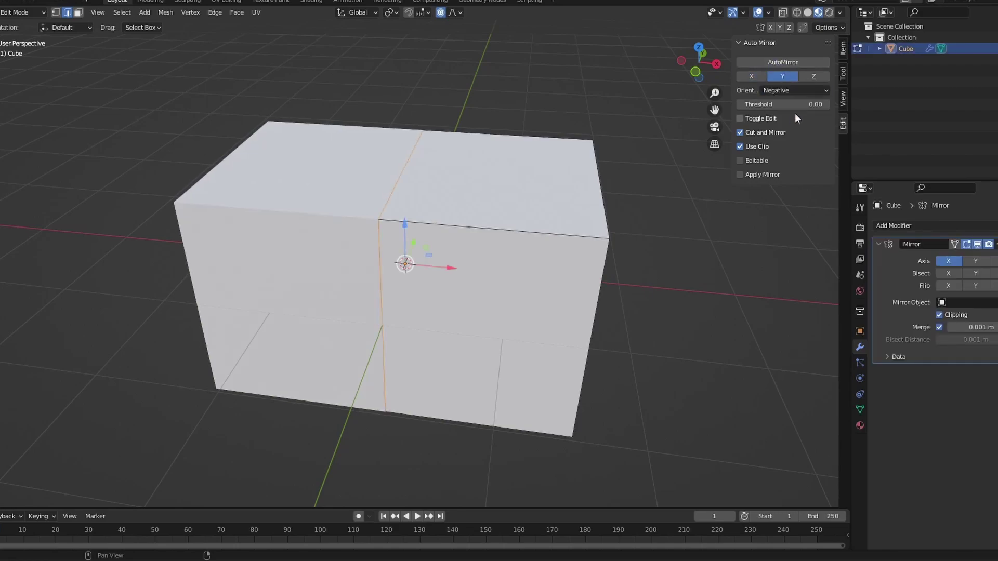
click(786, 61)
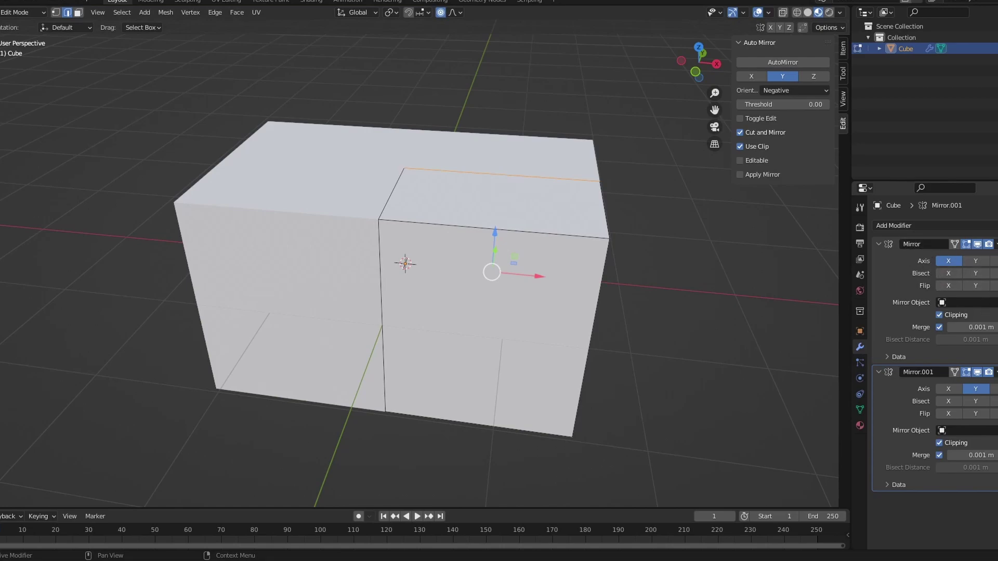
Step: Delete the second mirror modifier and enable the Y axis on the remaining Mirror modifier
key(ctrl+x)
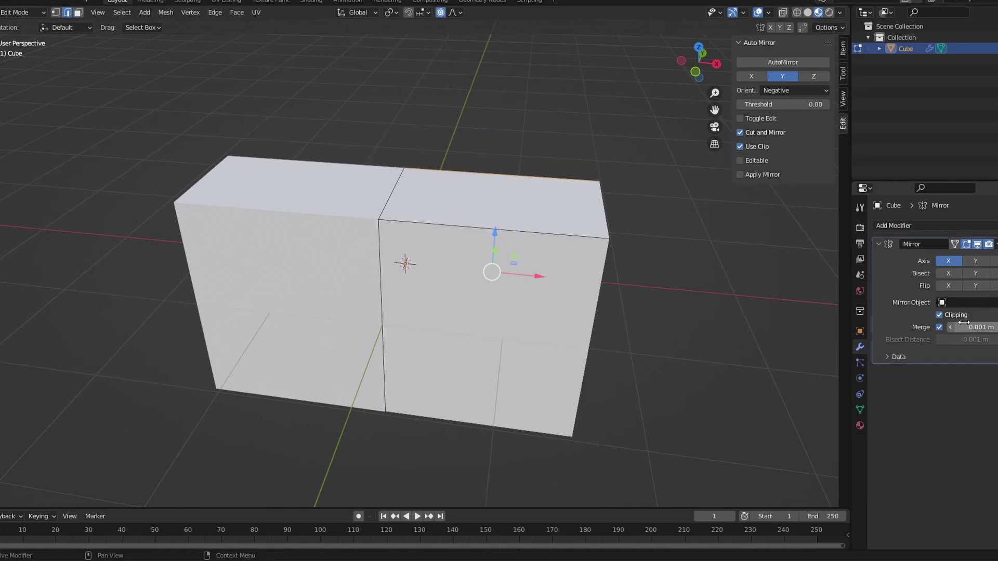
click(975, 261)
middle_drag(551, 291, 509, 273)
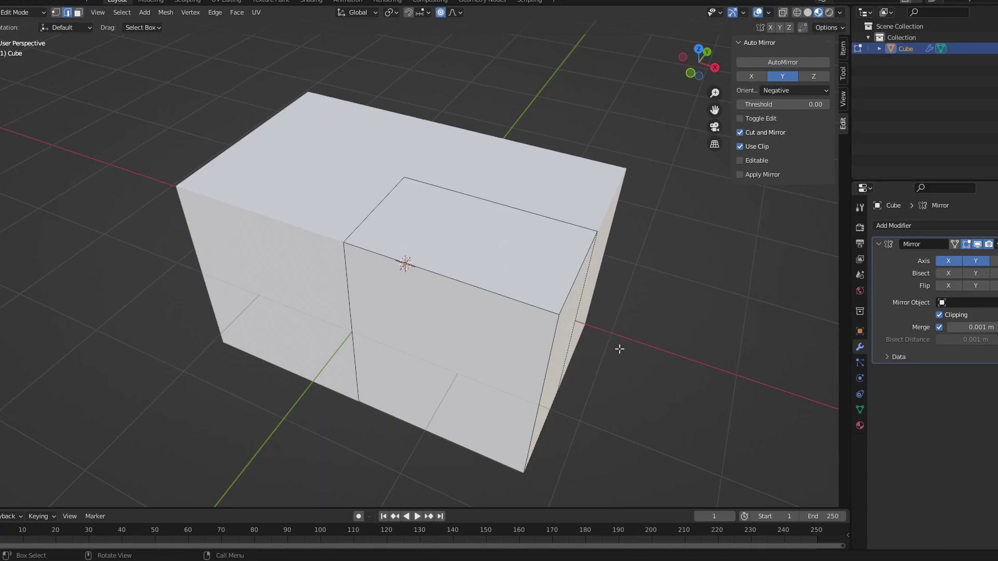
Step: Add two evenly spaced horizontal loop cuts and one centred vertical loop cut across the long side of the box's editable quarter
key(ctrl+r)
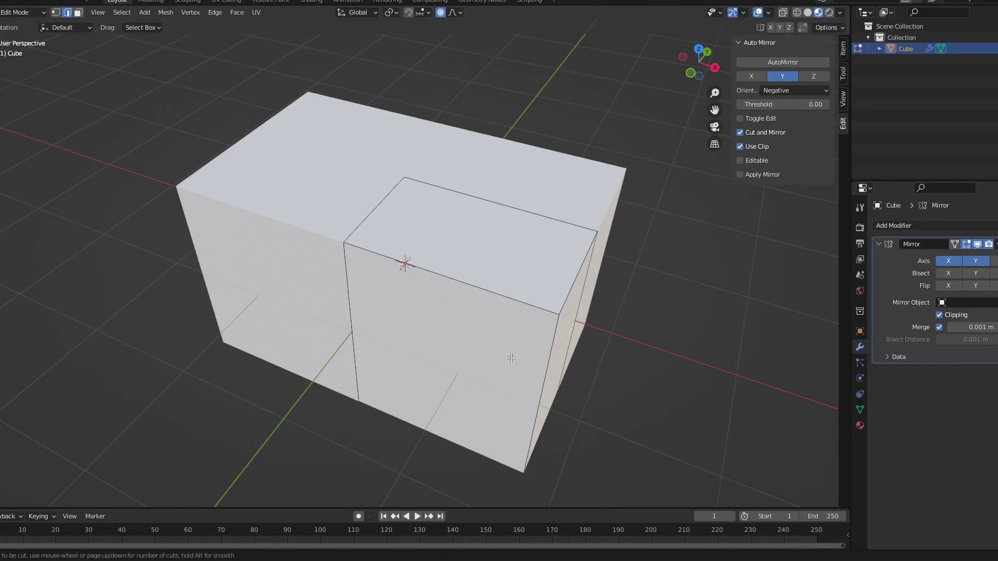
scroll(457, 354, up, 1)
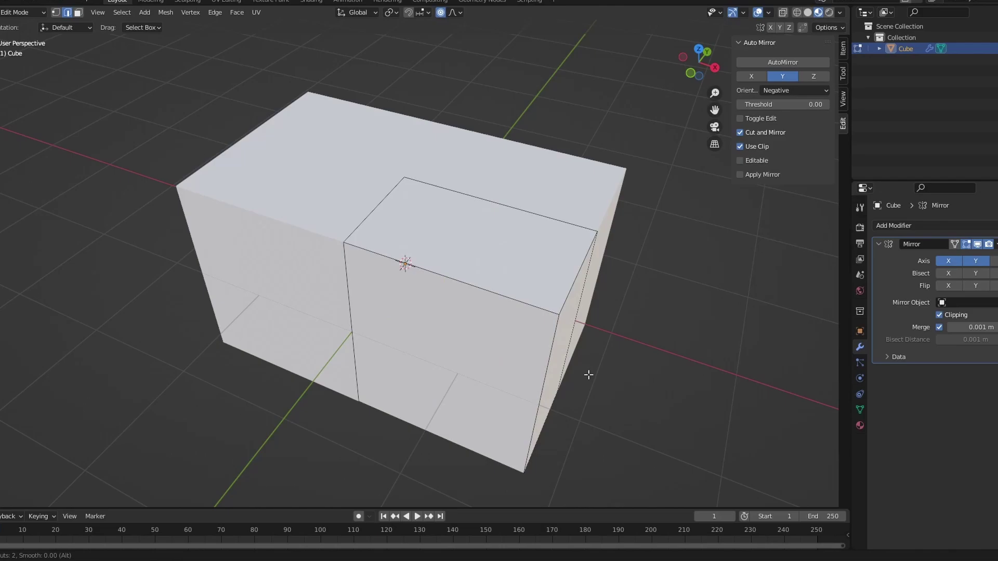
click(541, 352)
right_click(541, 353)
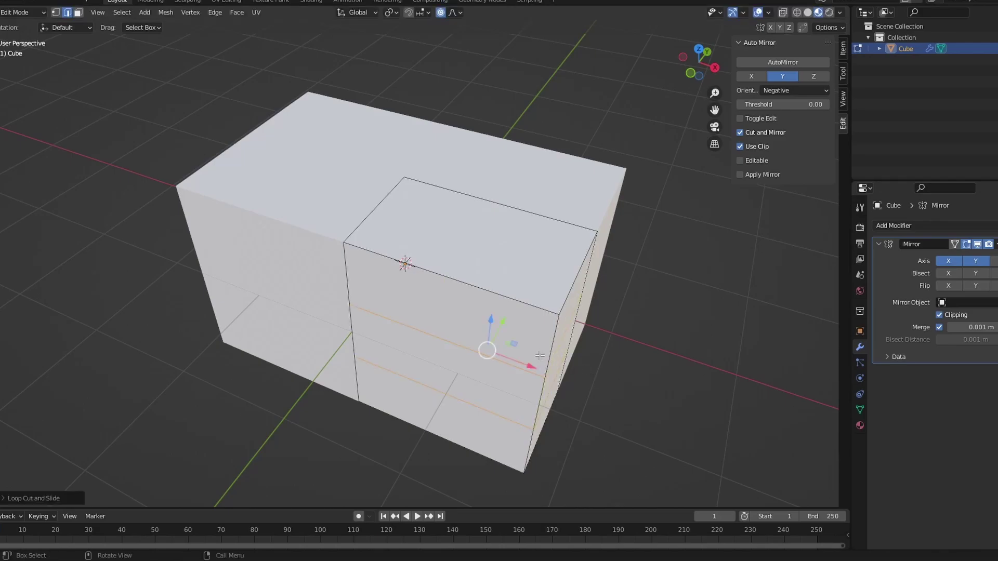
key(ctrl+r)
click(448, 289)
right_click(449, 289)
Step: Add a lengthwise loop cut over the top and end of the box, slid about 0.35 toward the Y mirror plane
middle_drag(535, 323, 469, 314)
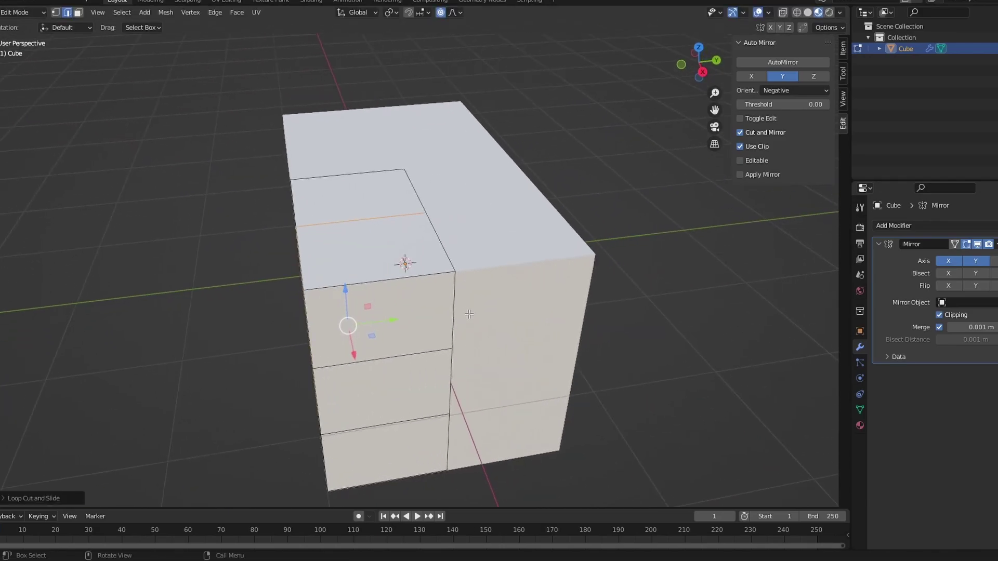
key(ctrl+r)
right_click(653, 358)
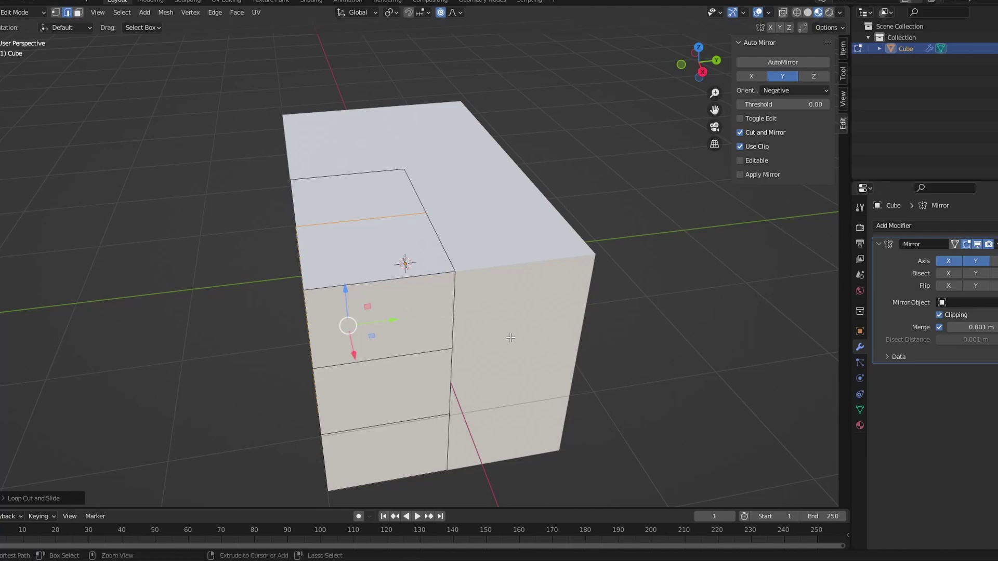
key(ctrl+r)
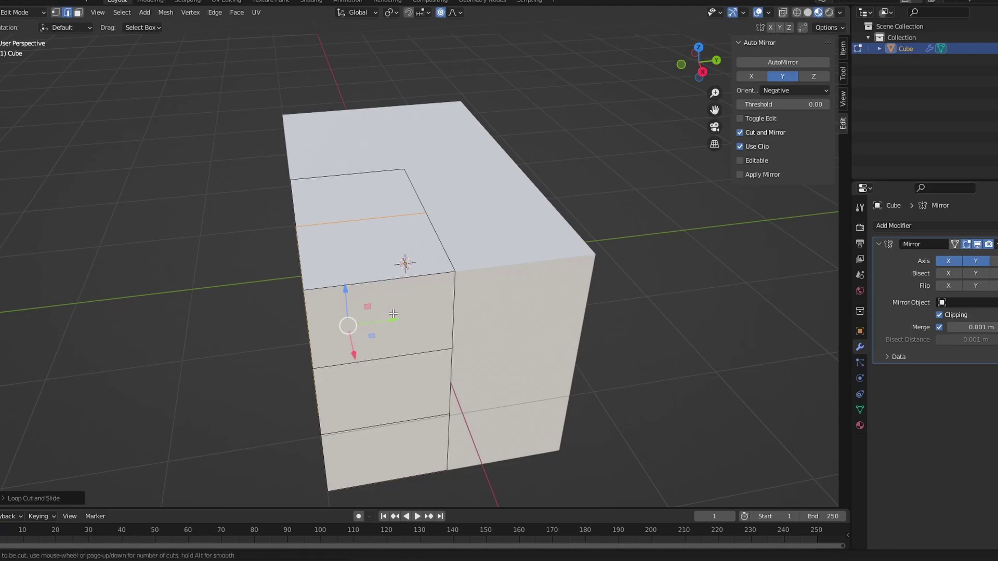
click(377, 240)
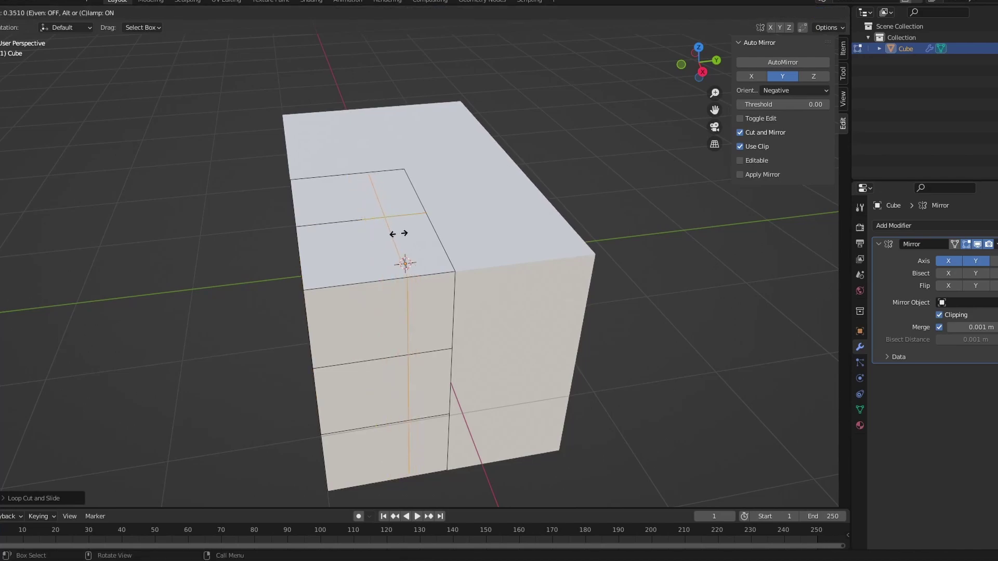
click(398, 234)
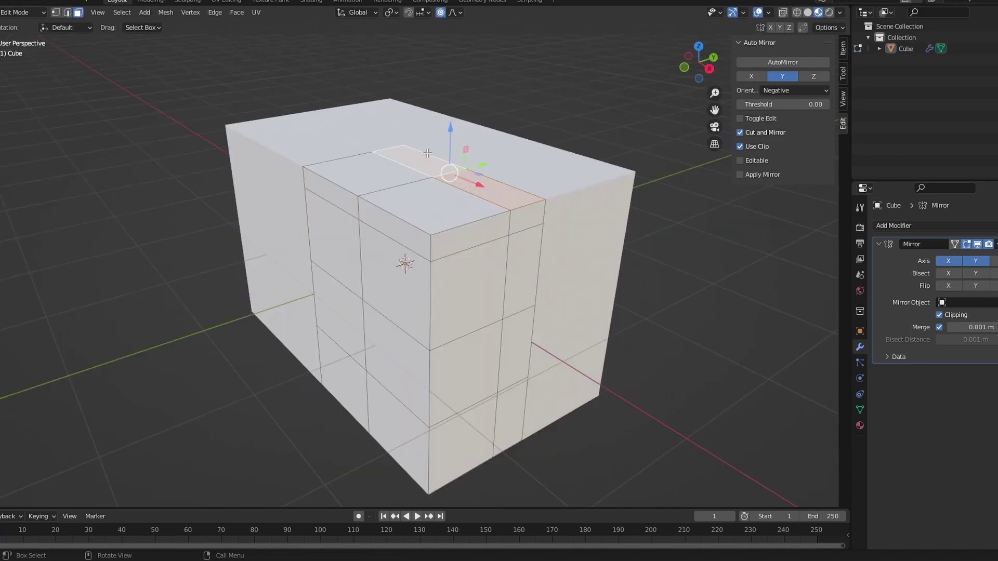
Step: Raise the box's top centre faces along Z with proportional editing to slope the lid
key(g)
key(z)
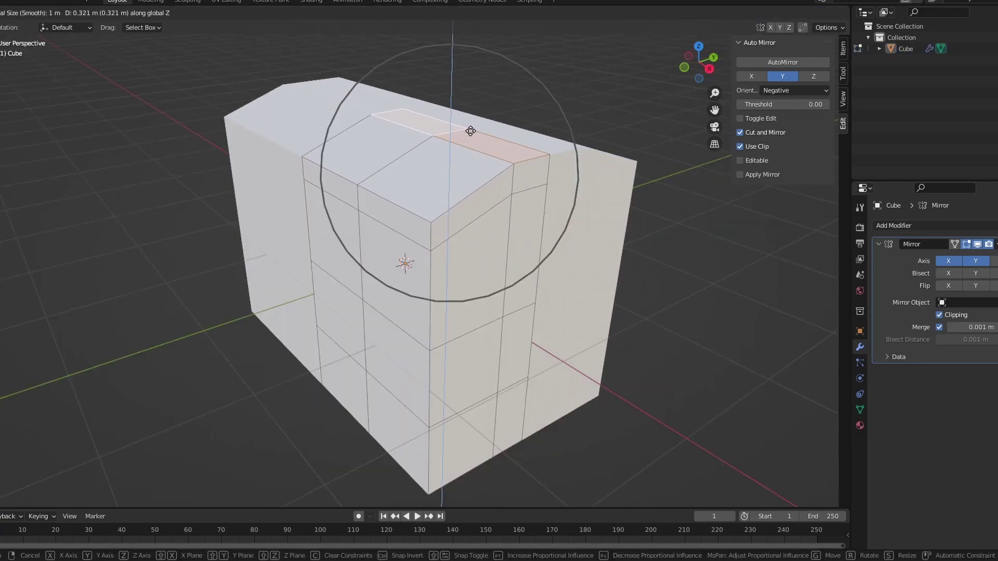
click(477, 96)
key(Tab)
middle_drag(582, 229, 629, 291)
key(Tab)
middle_drag(523, 201, 558, 209)
Step: Fine-tune the position of the lid's top centre faces with two more moves
key(g)
click(428, 174)
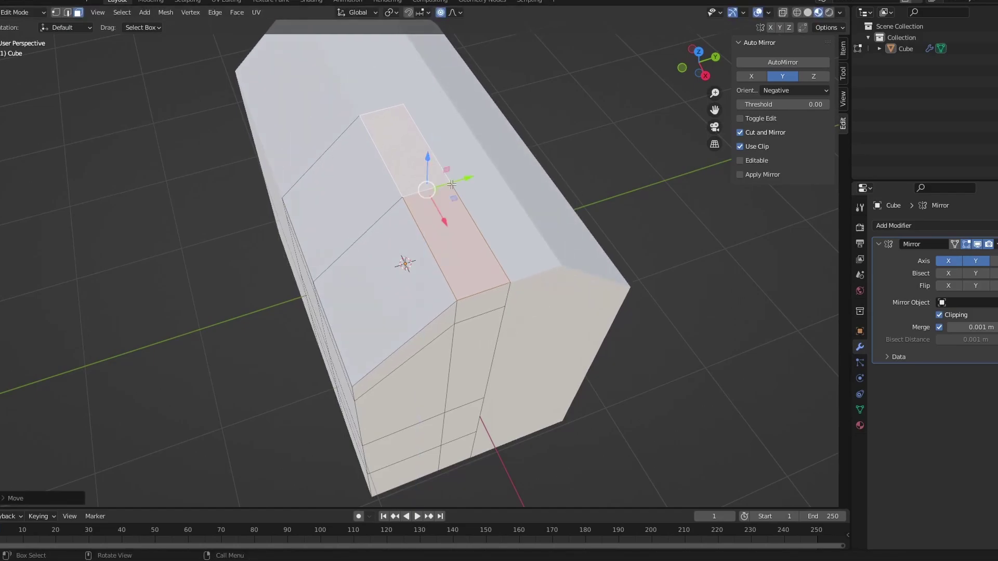
middle_drag(428, 174, 372, 216)
key(g)
click(440, 132)
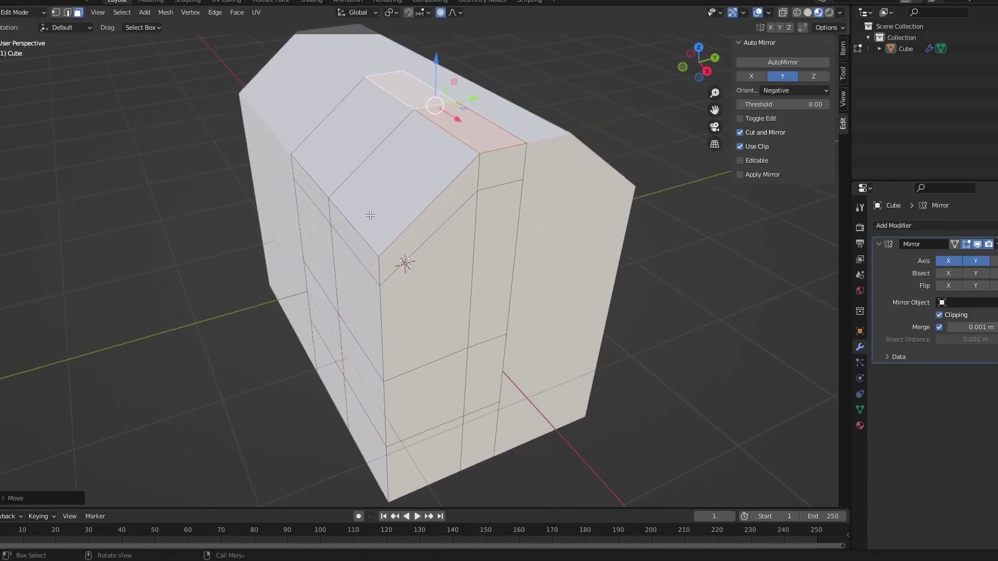
Step: Slide the lengthwise edge loop at the foot of the lid's slope up toward the top faces to round the lid's profile
alt+click(354, 218)
key(2)
click(354, 219)
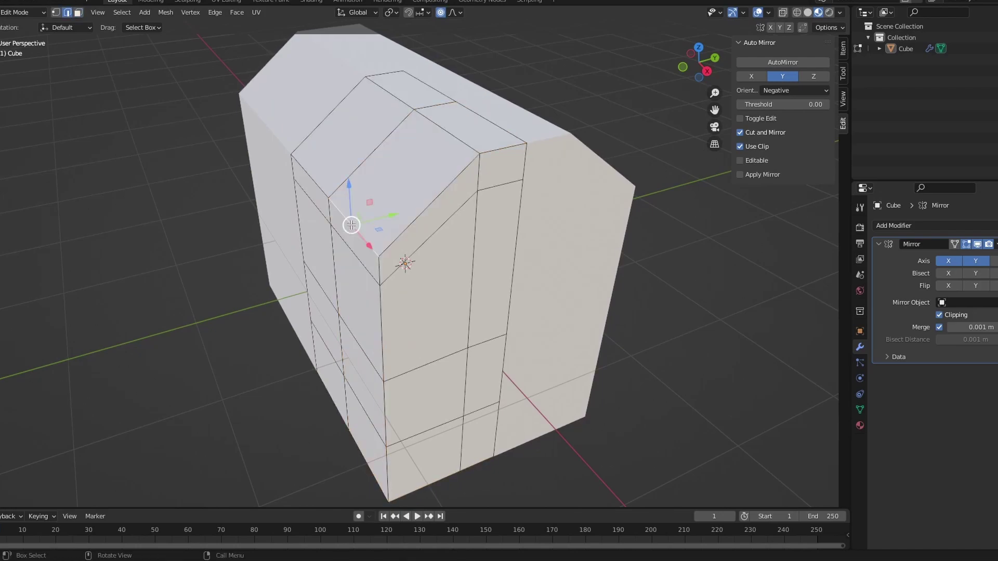
alt+click(327, 194)
key(g)
key(g)
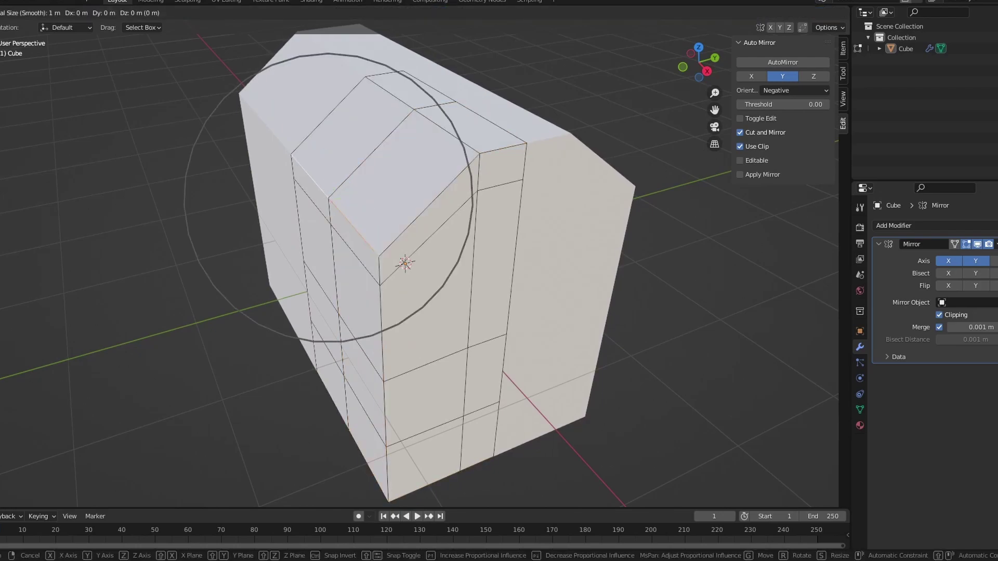
click(421, 189)
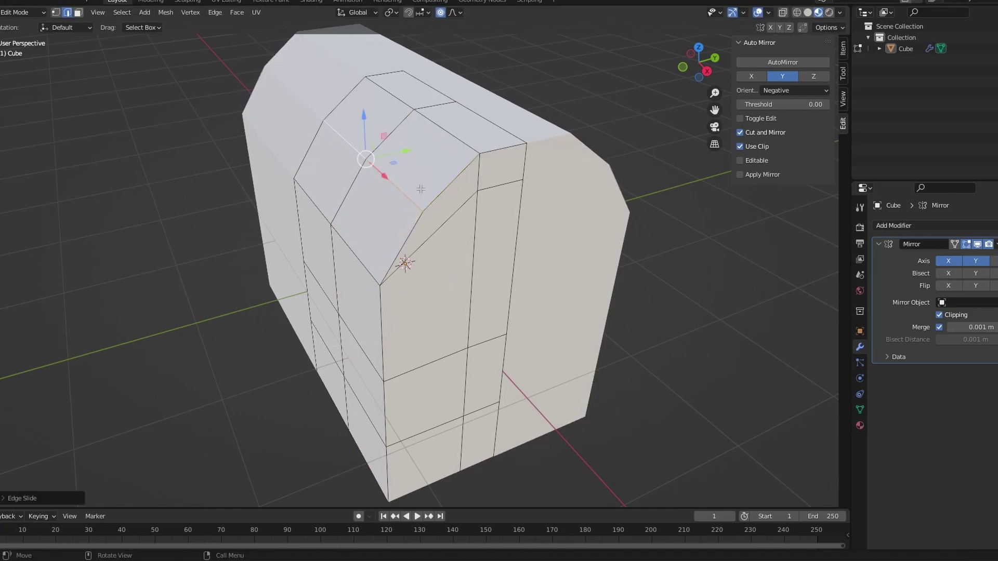
Step: Scale the three lid faces beside the X mirror plane down to about 0.56 to recess the lid's middle section
scroll(695, 329, down, 1)
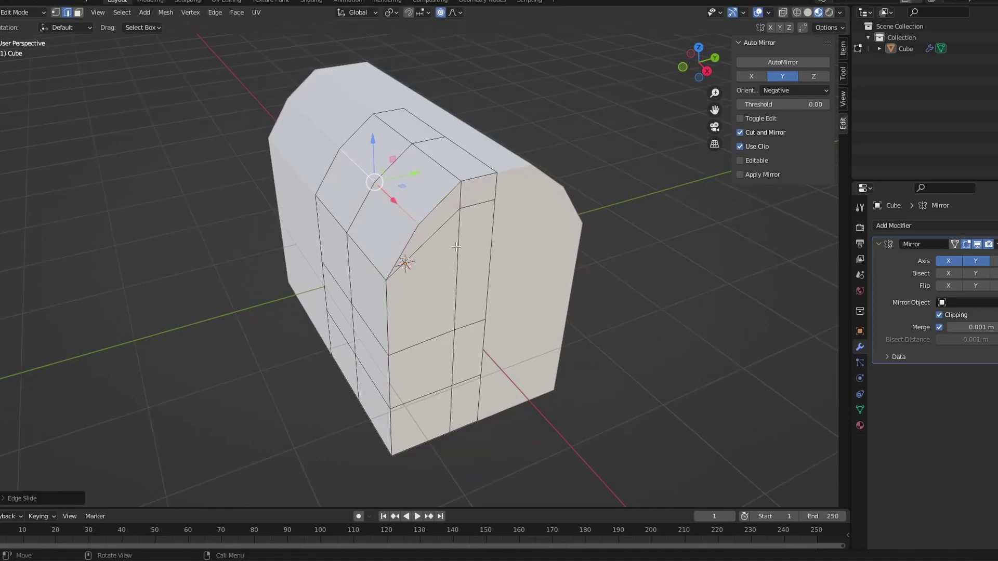
key(Tab)
middle_drag(606, 309, 441, 193)
key(Tab)
key(3)
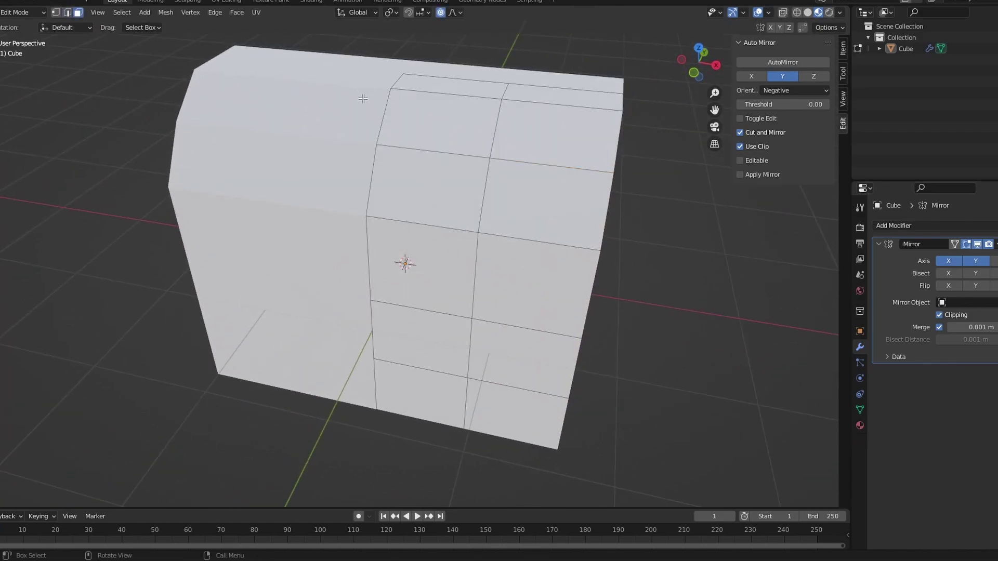
click(466, 93)
shift+click(463, 195)
shift+click(475, 126)
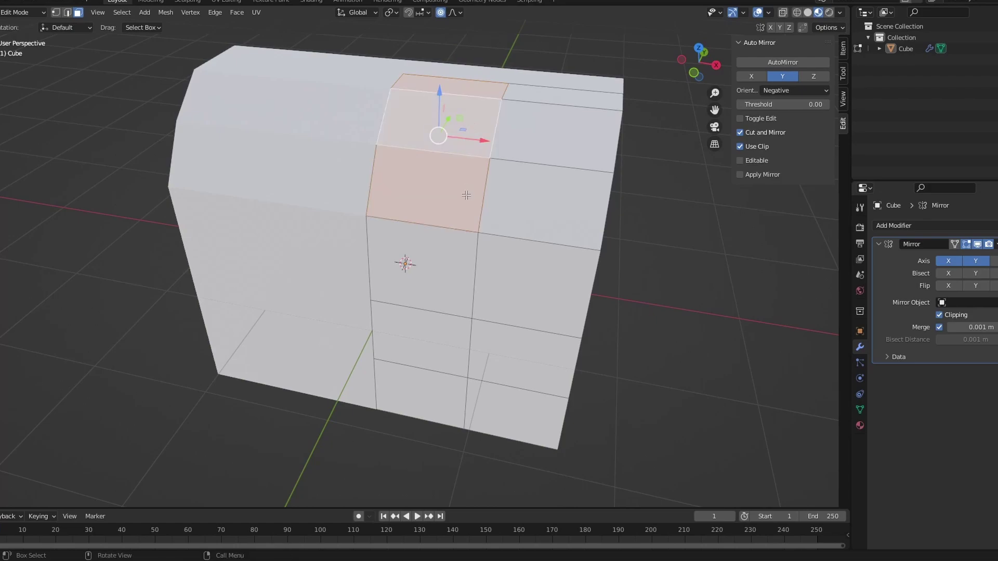
key(g)
key(z)
key(z)
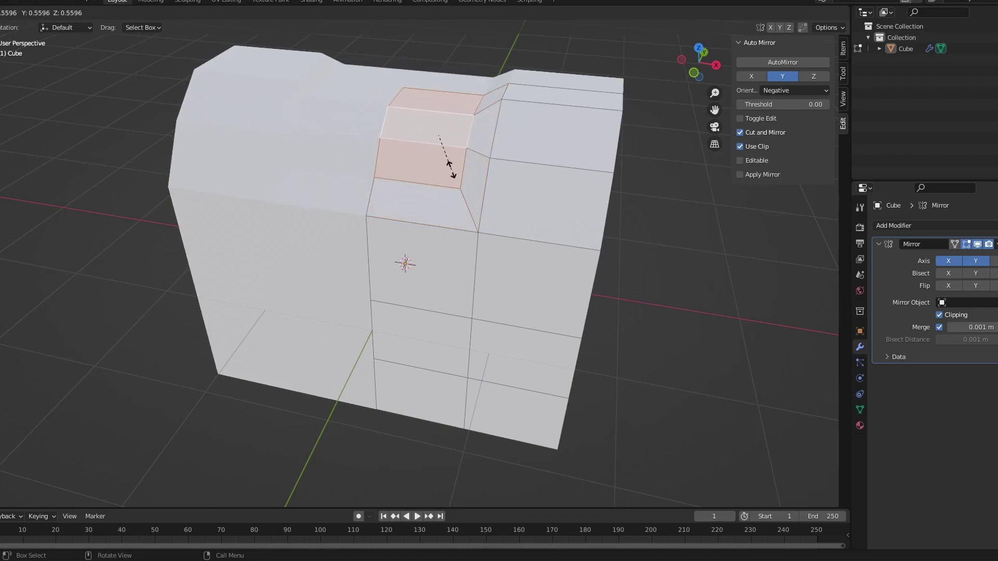
click(452, 170)
Step: Turn off proportional editing and move the recessed middle lid faces along X toward the chest's end
middle_drag(423, 254, 461, 161)
click(441, 13)
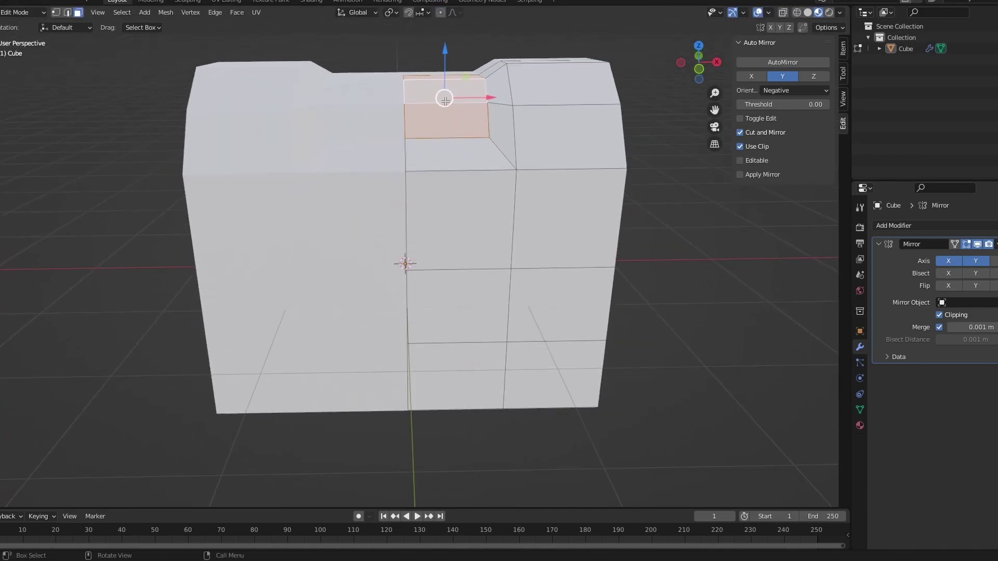
middle_drag(447, 103, 454, 156)
key(g)
key(x)
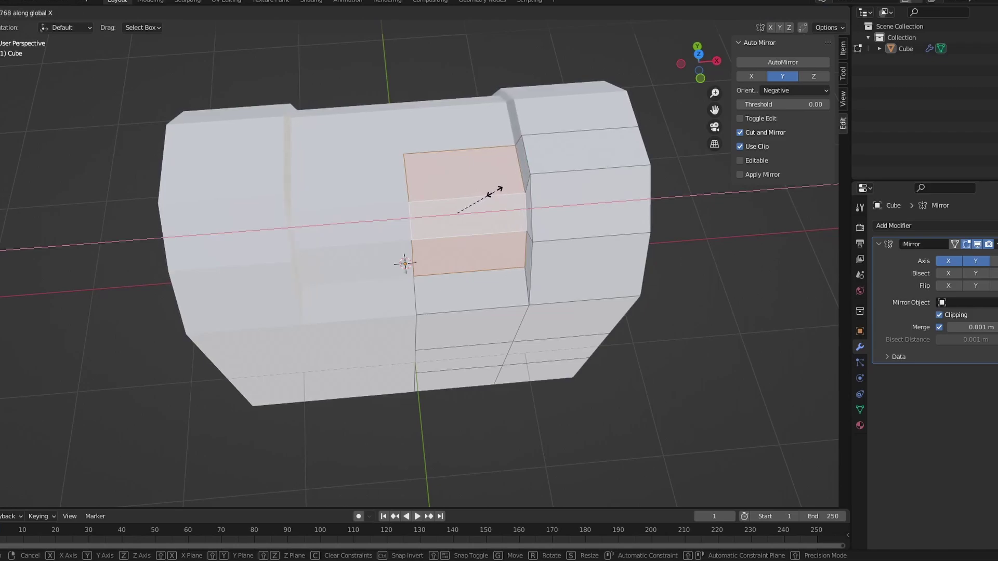
click(495, 192)
key(Tab)
middle_drag(660, 311, 524, 189)
key(Tab)
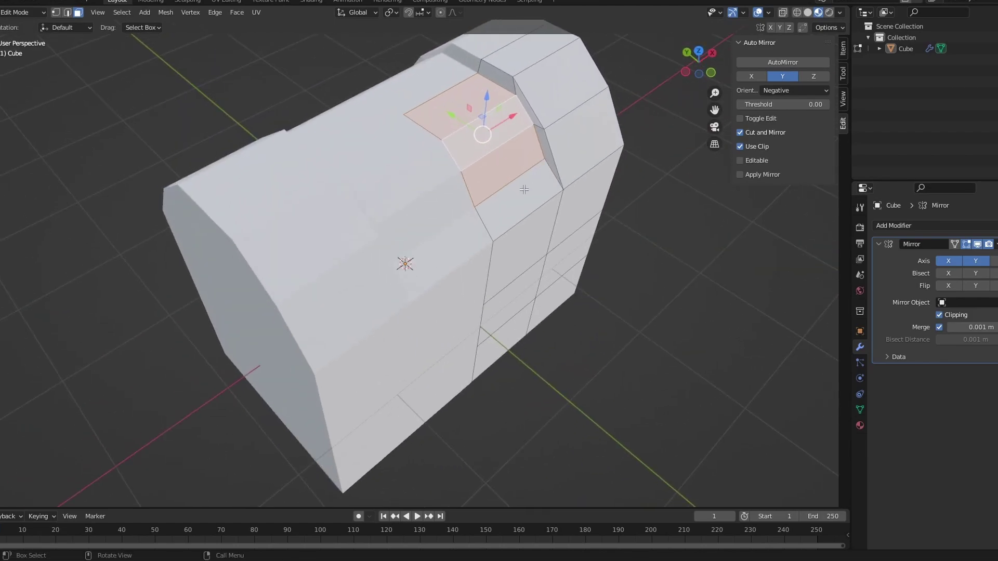
Step: Raise the middle lengthwise edge of the recessed lid section by about 0.056 m along Z
click(479, 149)
key(2)
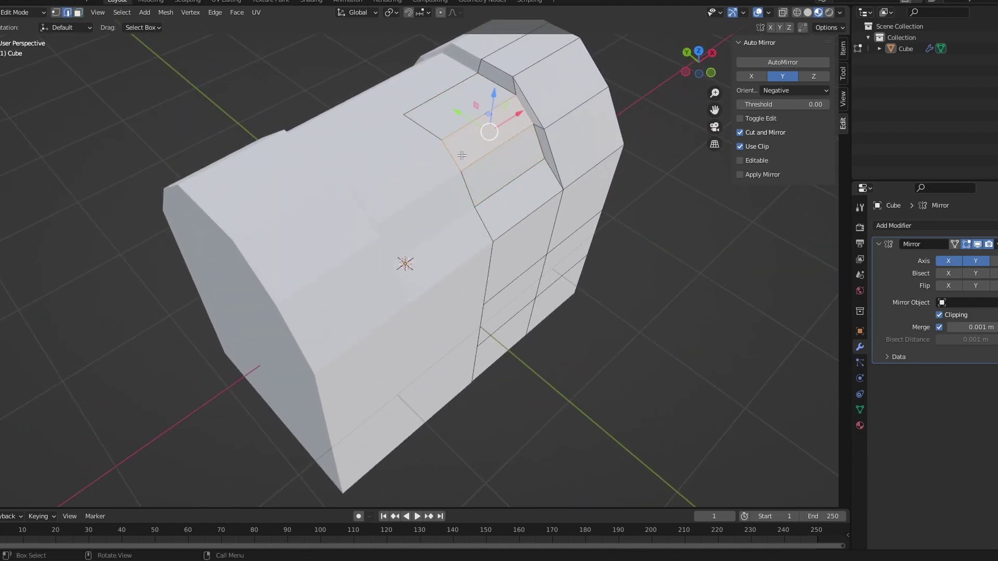
click(486, 156)
key(g)
key(z)
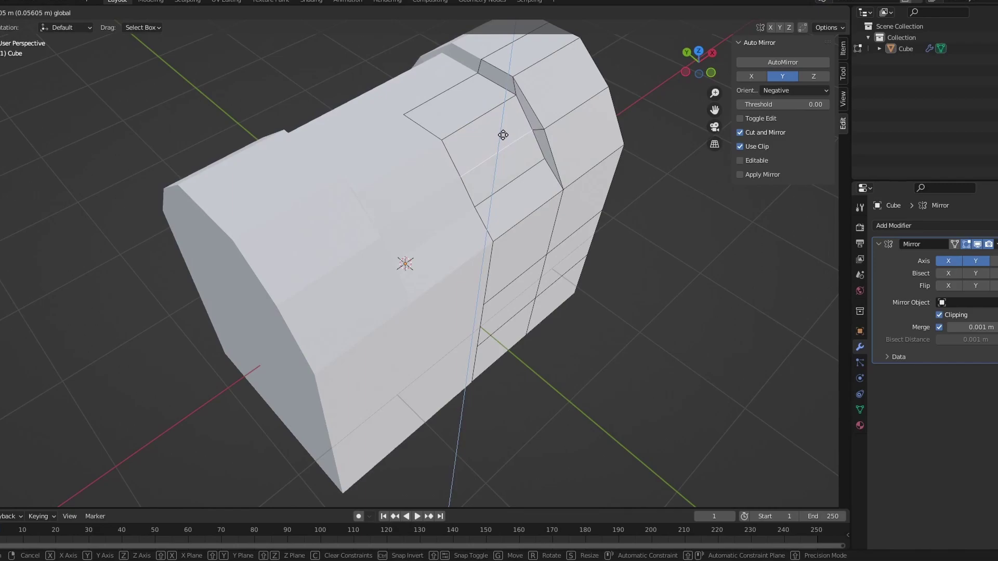
click(504, 135)
Step: Readjust the edges of the recessed lid section, lowering its middle lengthwise edge slightly along Z
click(484, 116)
key(g)
click(485, 100)
key(Tab)
middle_drag(485, 99, 605, 154)
key(Tab)
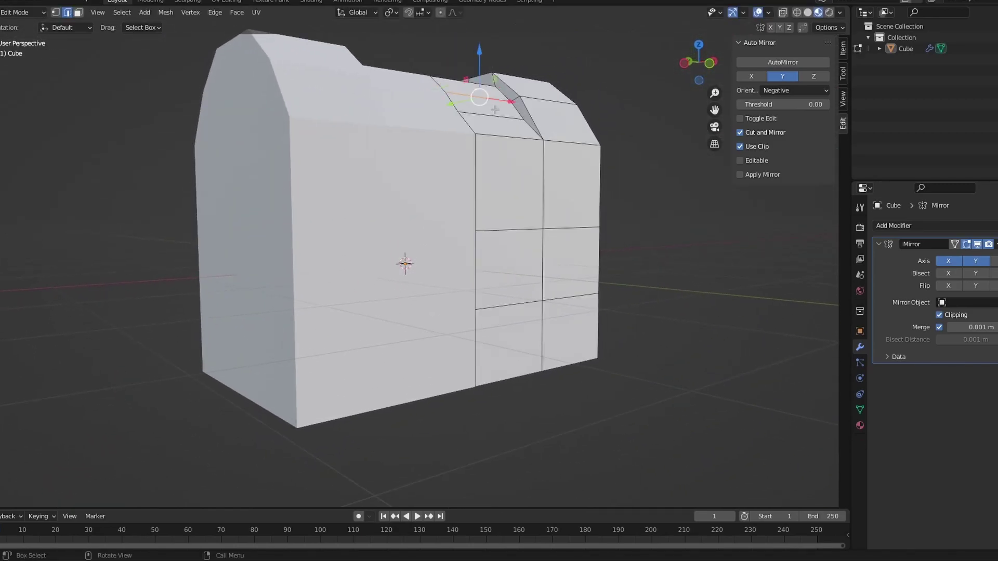
drag(480, 77, 481, 87)
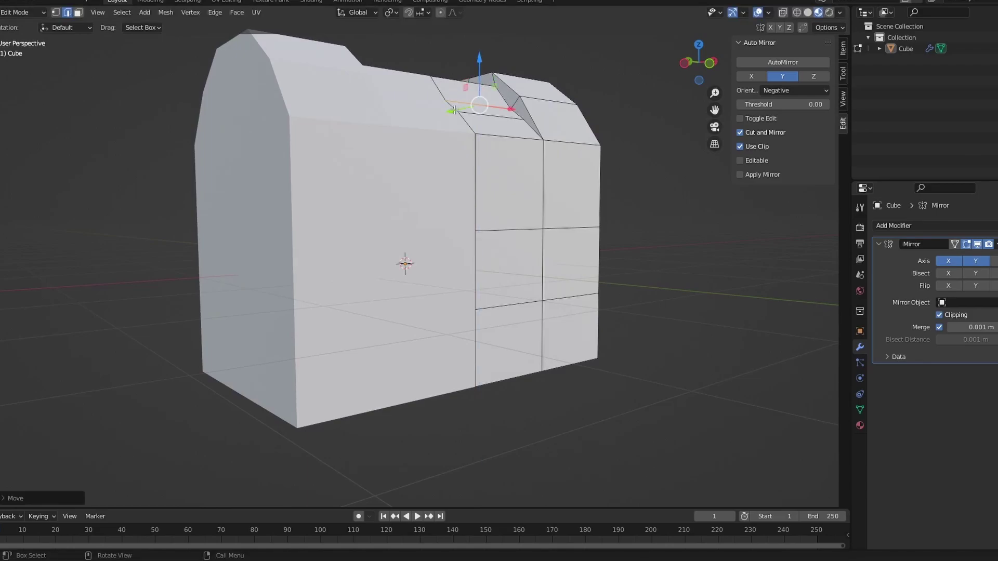
Step: Extrude the middle face of the chest's end, beside the Y mirror plane, inward by about 0.23 m
middle_drag(503, 150, 419, 175)
key(Tab)
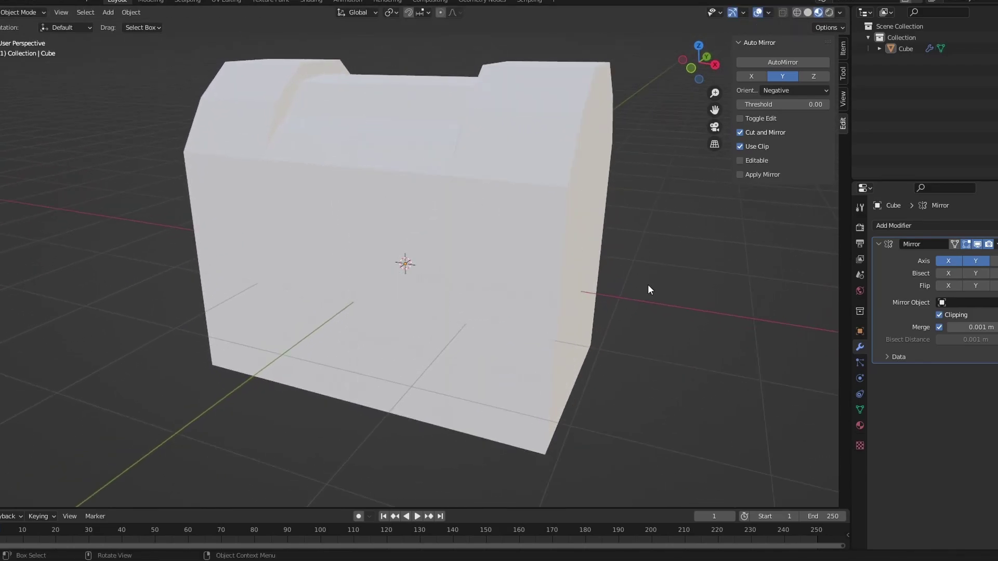
middle_drag(561, 266, 235, 219)
key(Tab)
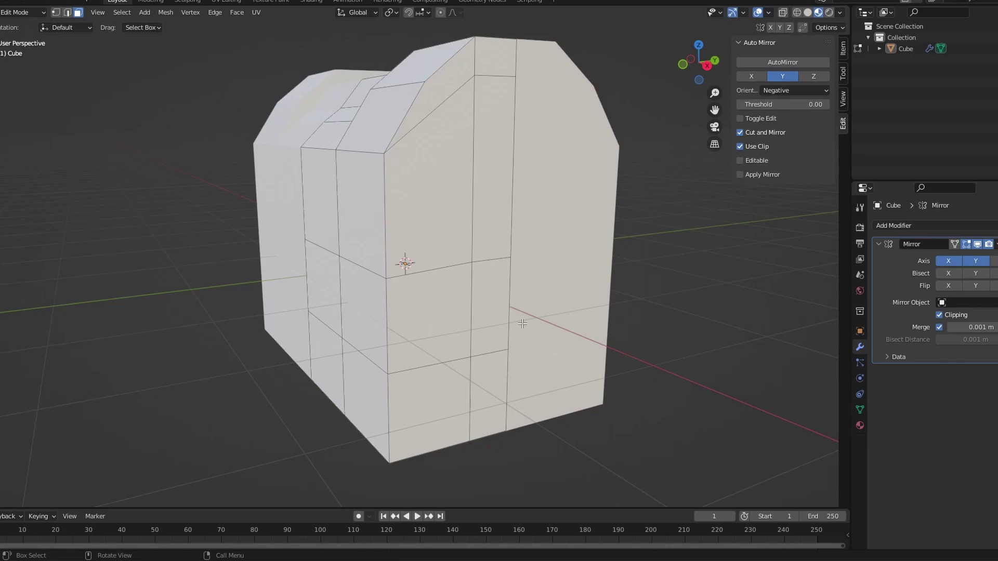
click(489, 310)
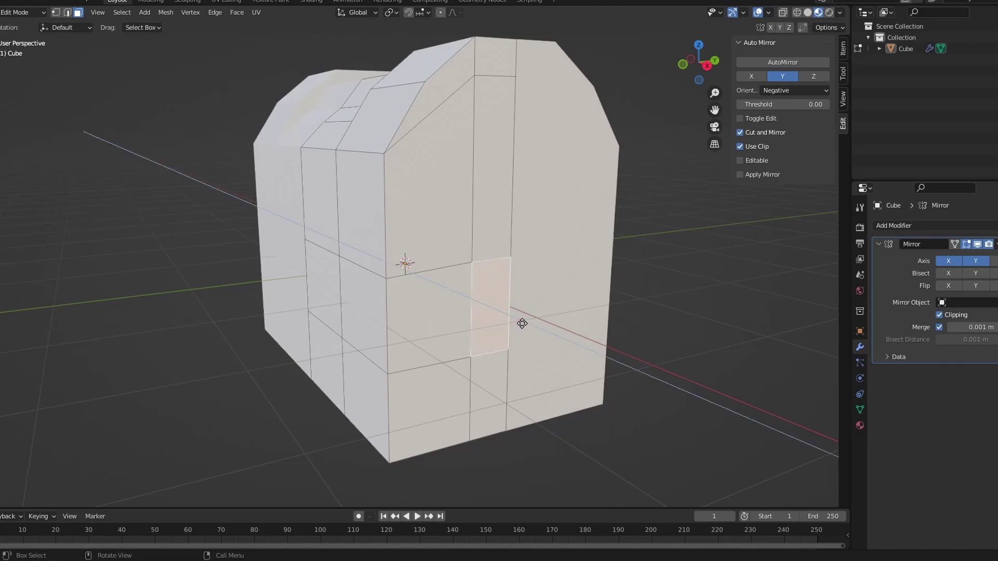
key(e)
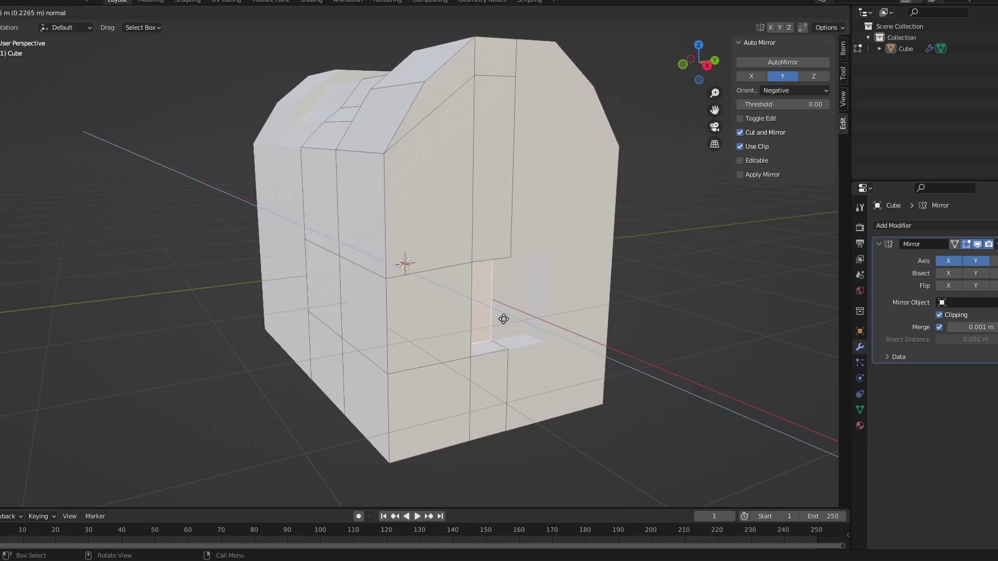
click(504, 319)
Step: Extrude the middle face of the chest's front, beside the X mirror plane, inward to form a recessed panel
middle_drag(505, 319, 454, 315)
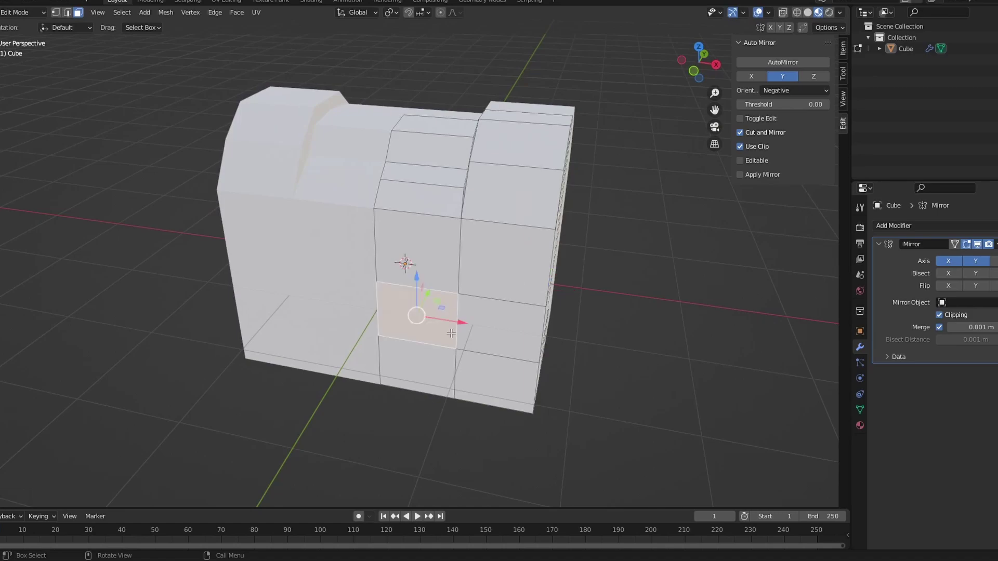
key(e)
click(457, 319)
Step: Knife-cut the upper part of the chest's end from the lid's upper slope edge across to the Y mirror plane
middle_drag(457, 318, 198, 194)
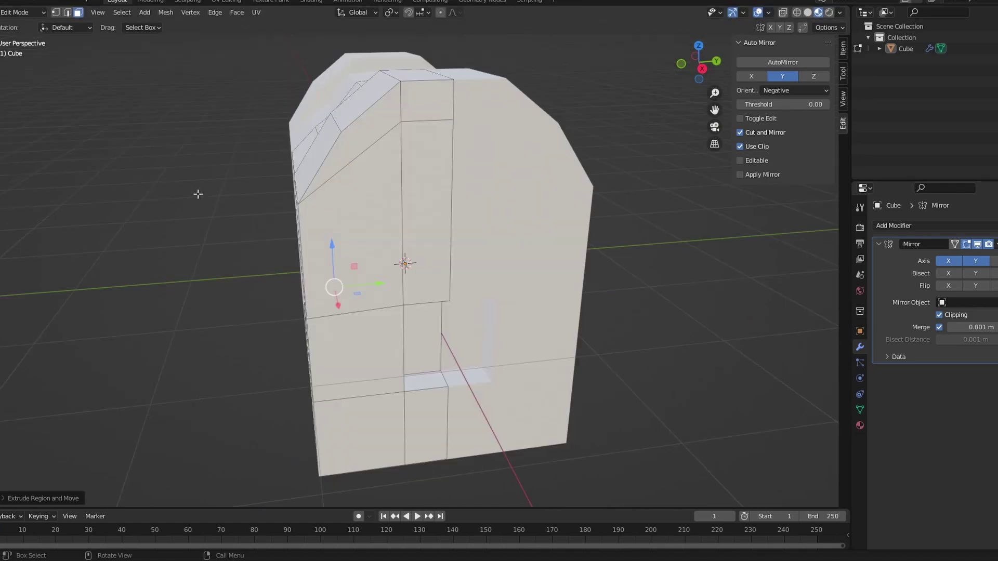
key(k)
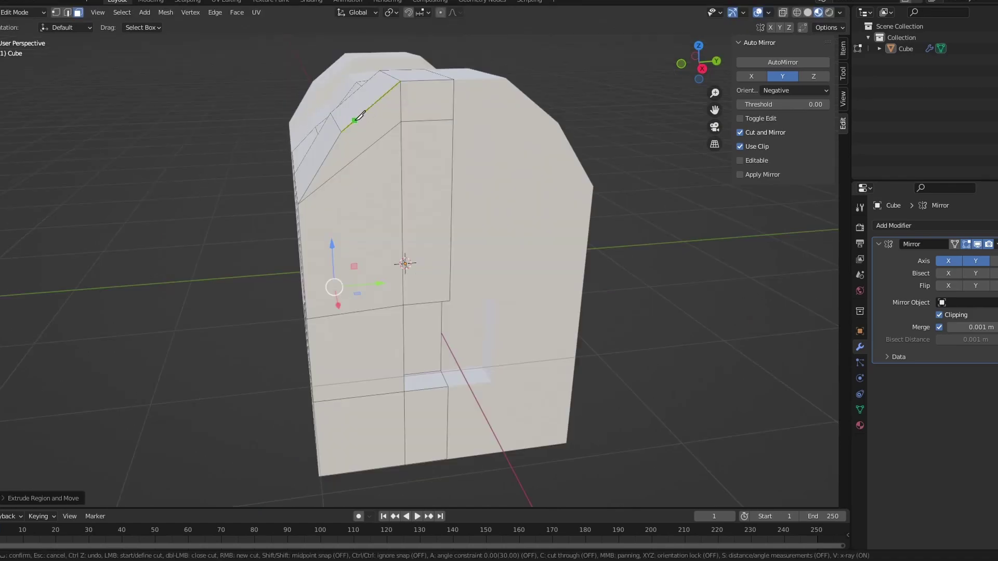
click(355, 120)
click(401, 178)
click(452, 176)
key(Return)
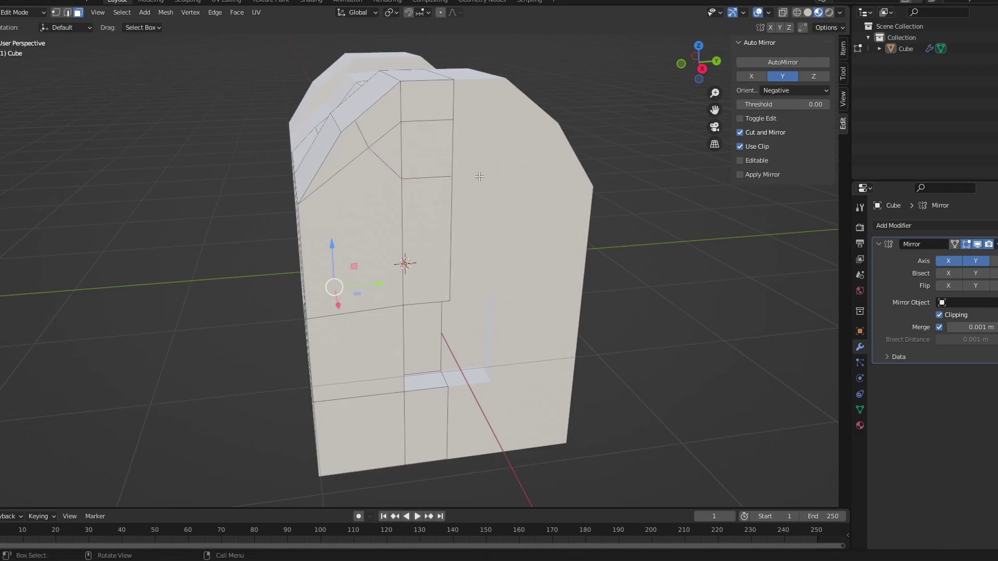
Step: Extrude the small face above the new cut on the chest's end inward by about 0.25 m
click(423, 153)
key(e)
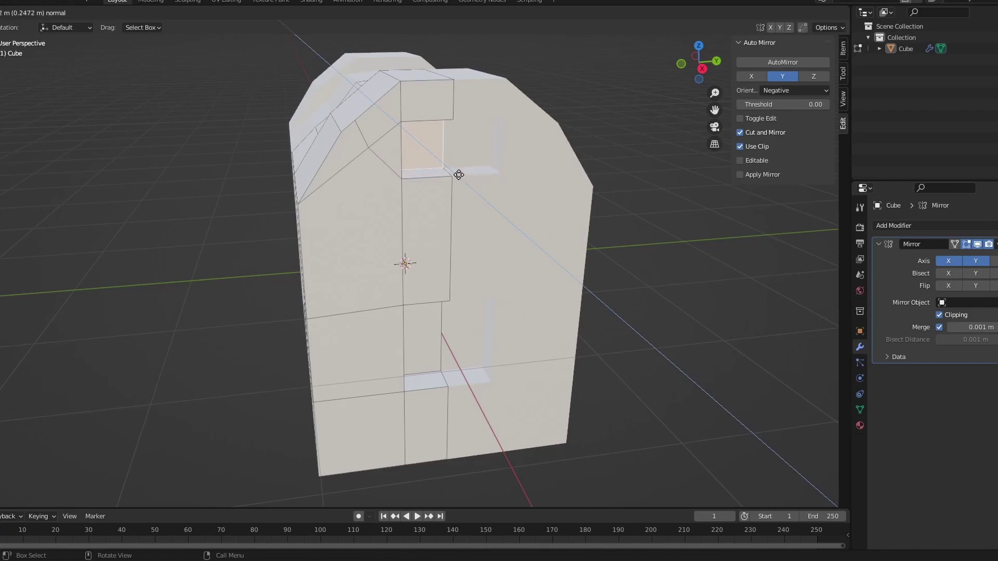
click(461, 176)
key(Tab)
middle_drag(485, 207, 625, 276)
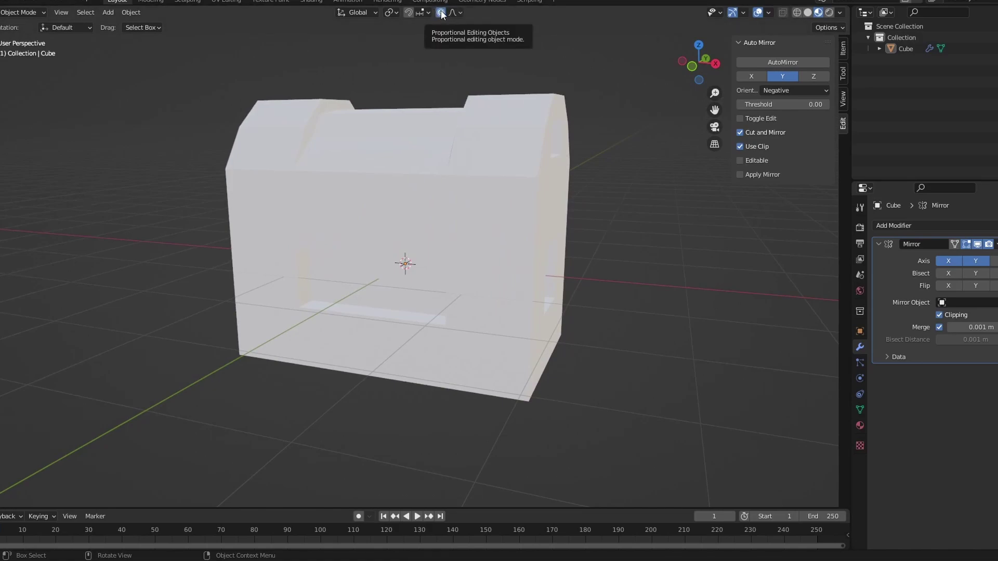
Step: Scale the upper corner face of the chest's front up by about 1.25 and back down by about 0.64
key(Tab)
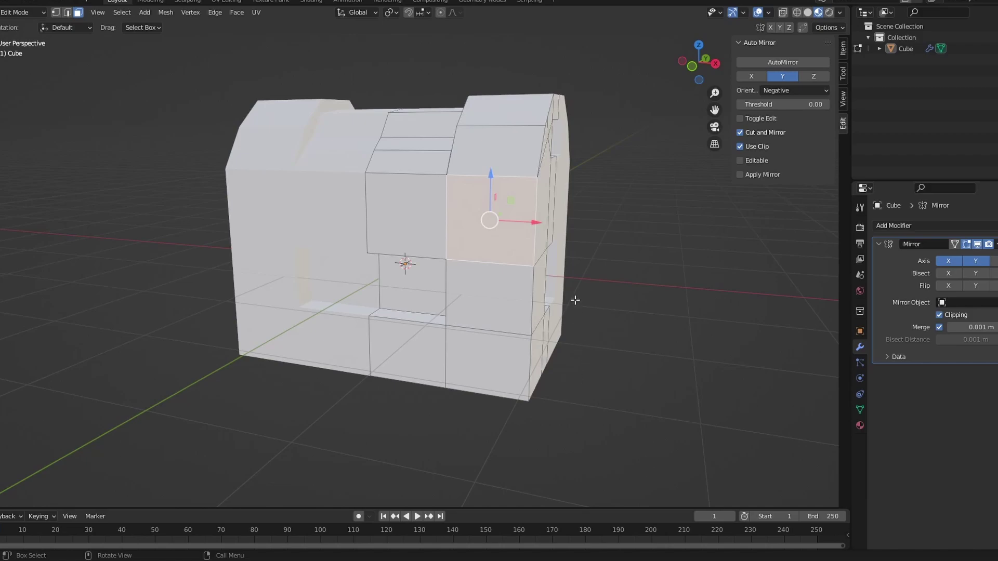
key(s)
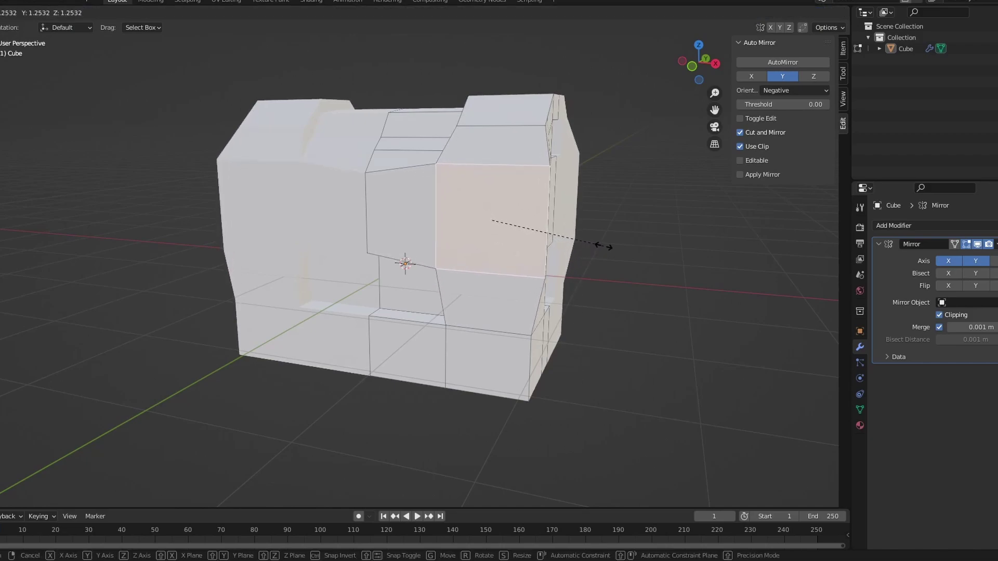
click(604, 247)
key(s)
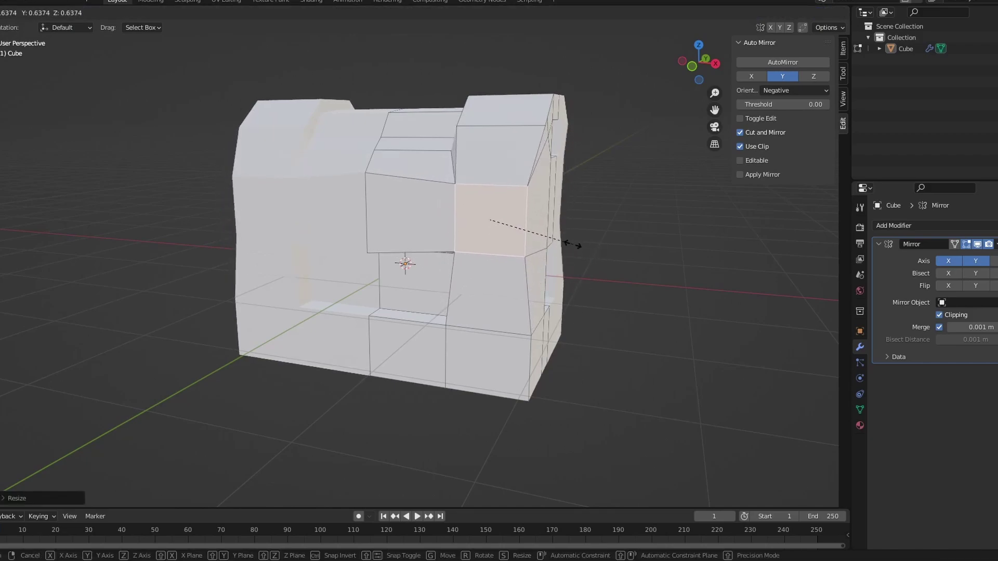
click(572, 244)
Step: Try shrinking the front's upper corner face further, and undo that scaling
middle_drag(588, 253, 603, 278)
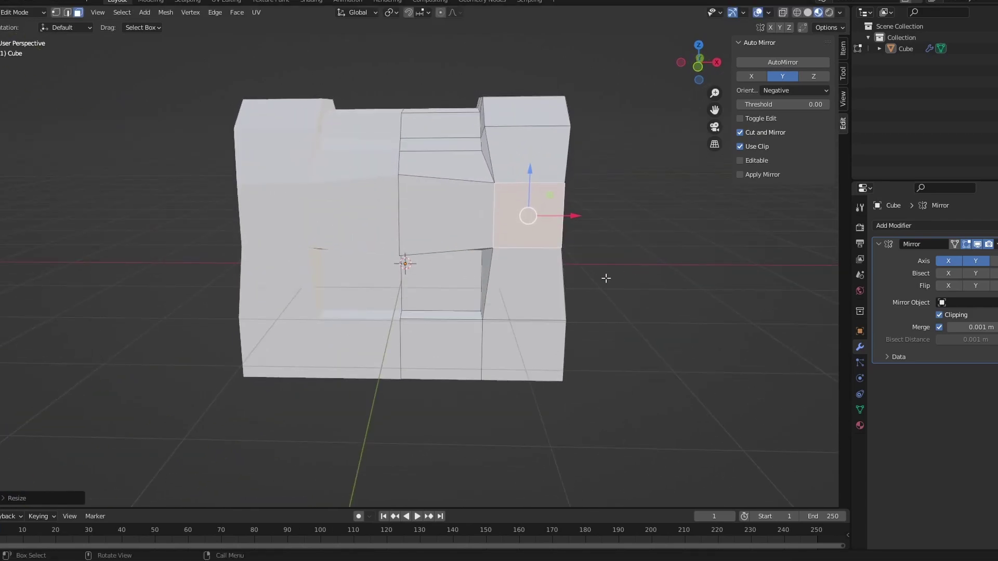
key(s)
click(581, 238)
key(ctrl+z)
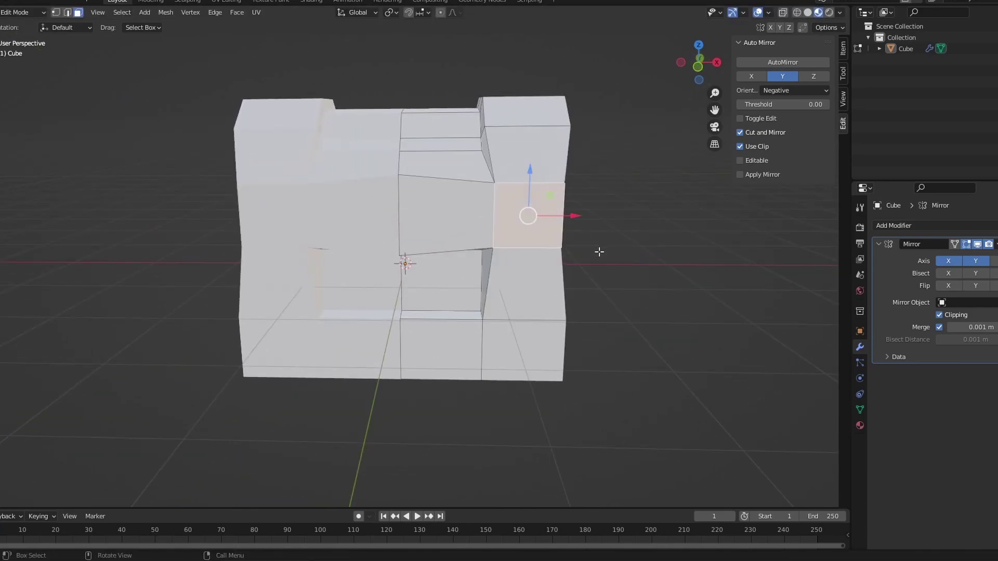
Step: Scale the upper corner face of the chest's front back up
key(s)
click(658, 261)
key(Tab)
middle_drag(674, 269, 619, 266)
key(Tab)
Step: Scale up the bottom corner face of the chest's front to thicken the foot of the corner
click(465, 312)
key(s)
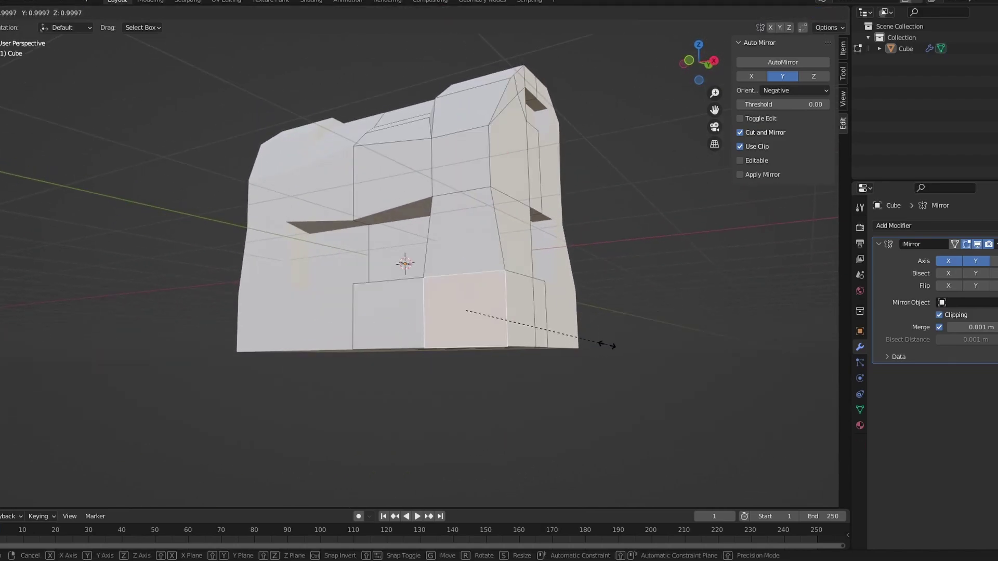
right_click(567, 334)
key(Tab)
middle_drag(541, 323, 510, 221)
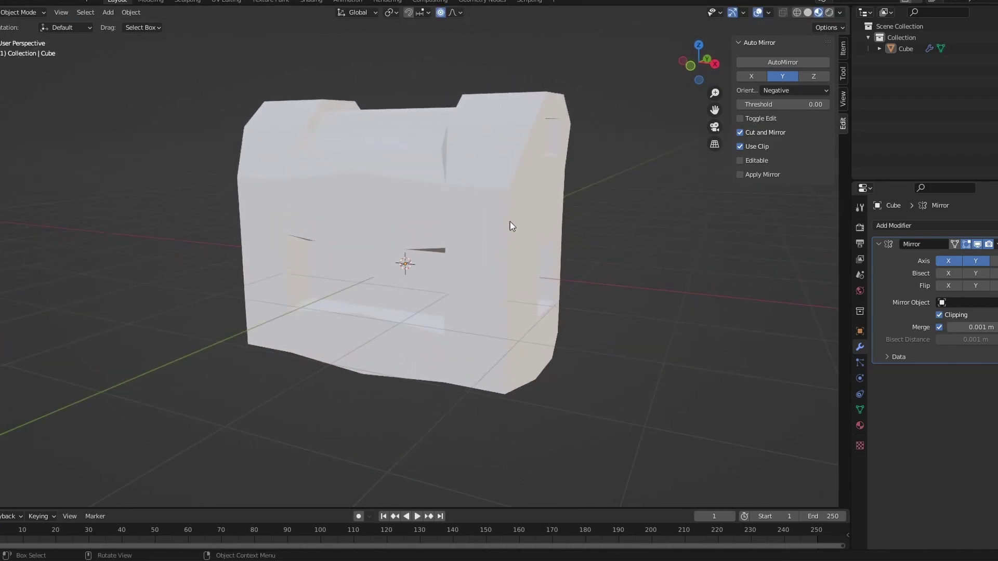
Step: Scale the lower sloped corner face of the lid slightly
key(Tab)
click(509, 178)
key(s)
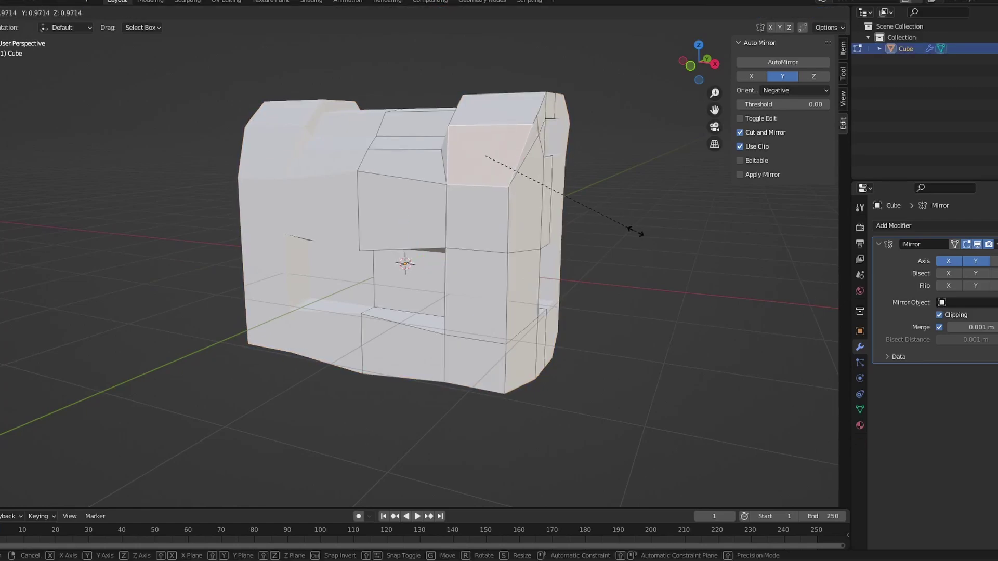
click(650, 235)
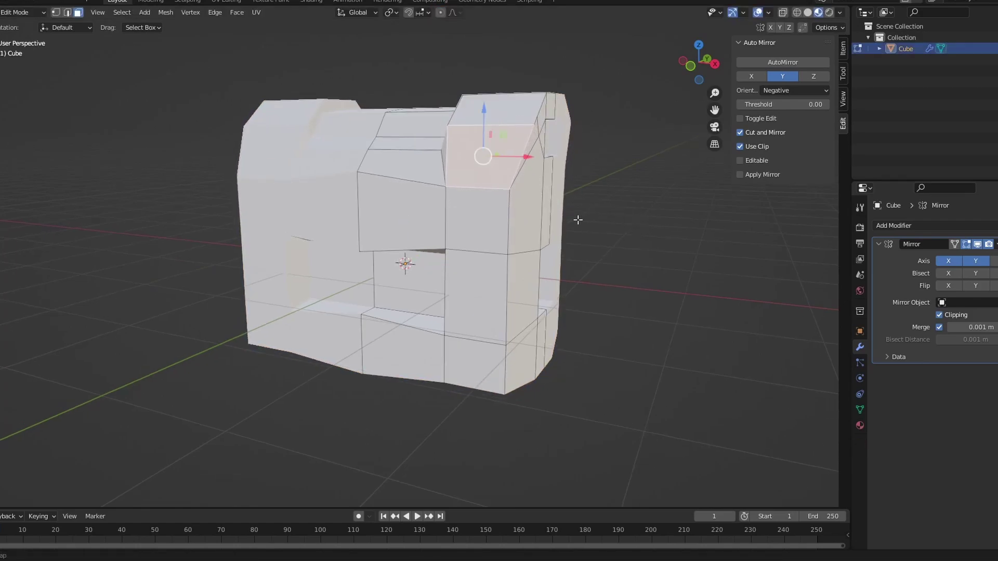
Step: Try enlarging the lid's sloped corner face and the front's lower corner face, undoing both scalings
middle_drag(578, 219, 645, 267)
key(s)
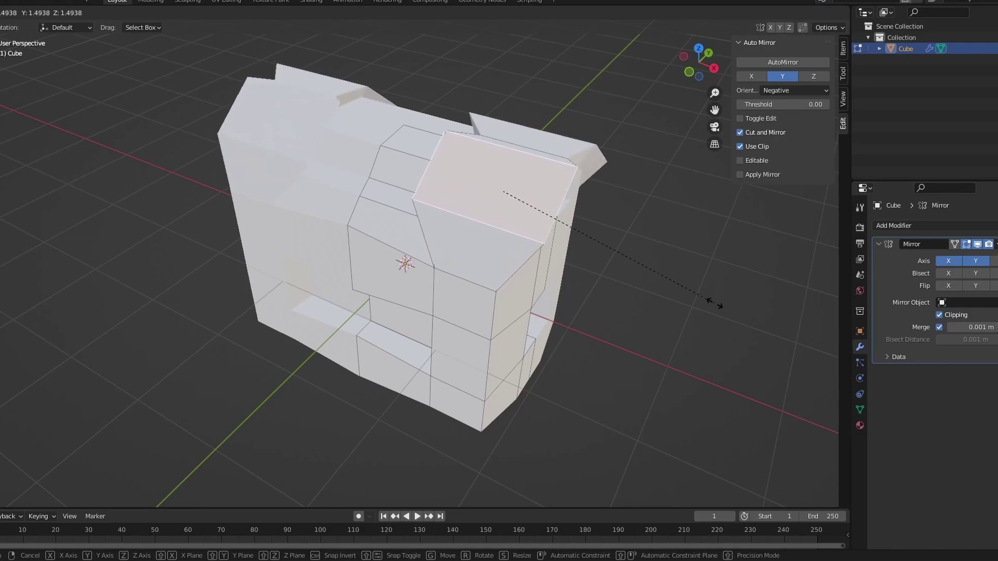
click(714, 302)
key(ctrl+z)
click(467, 382)
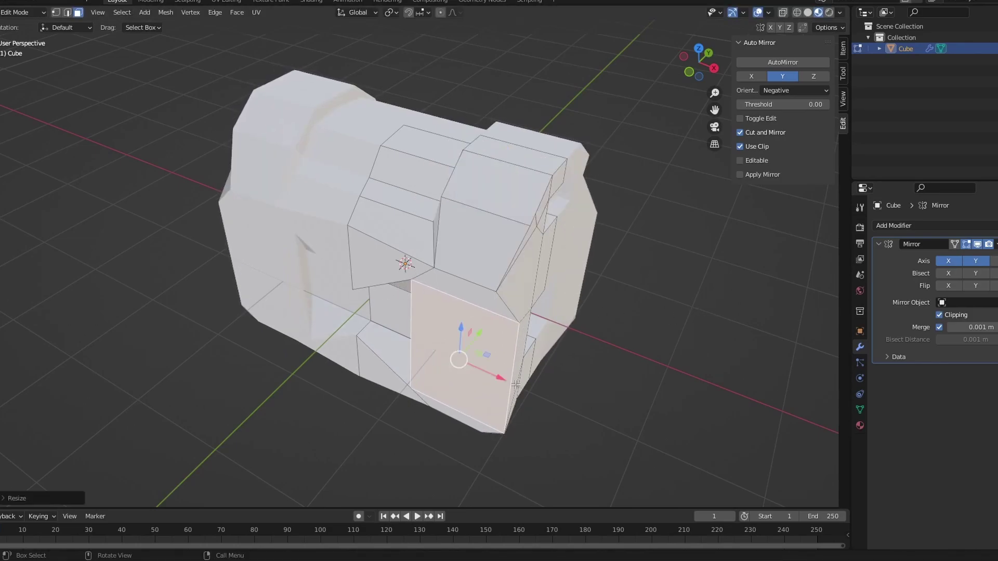
middle_drag(513, 383, 519, 242)
Step: Scale down the upper sloped corner face of the lid to taper the raised lid corner
click(518, 143)
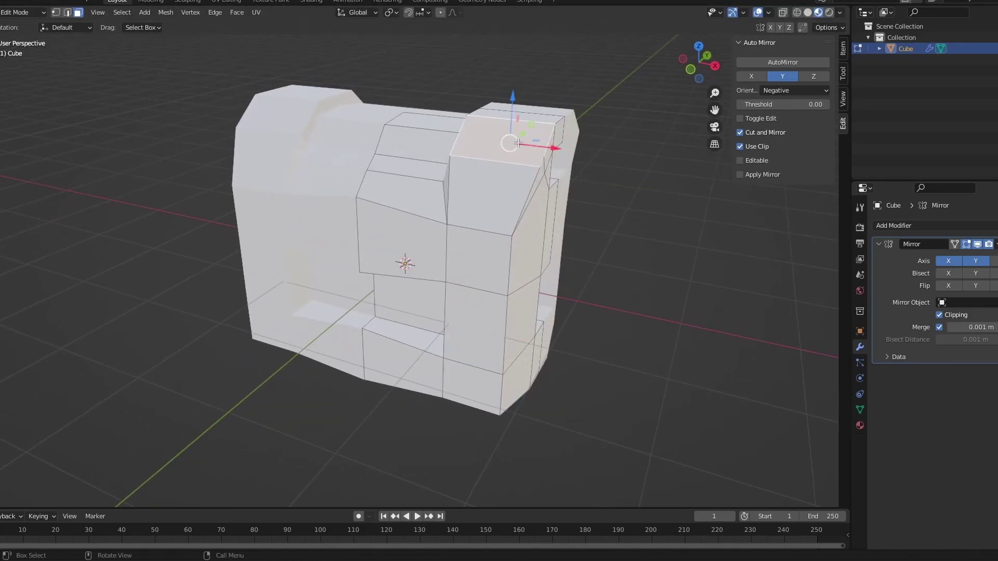
key(s)
click(554, 201)
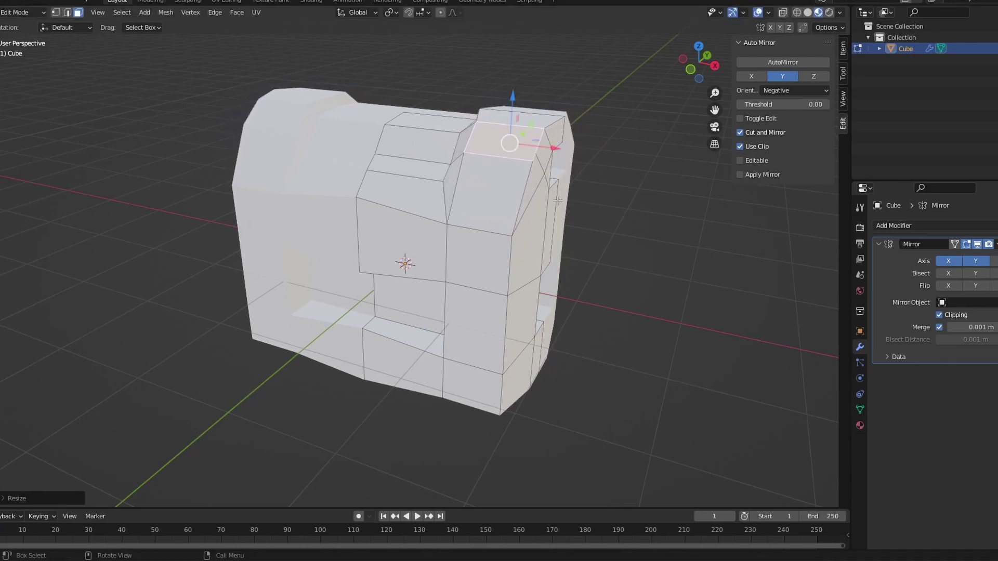
key(Tab)
middle_drag(557, 216, 632, 183)
key(Tab)
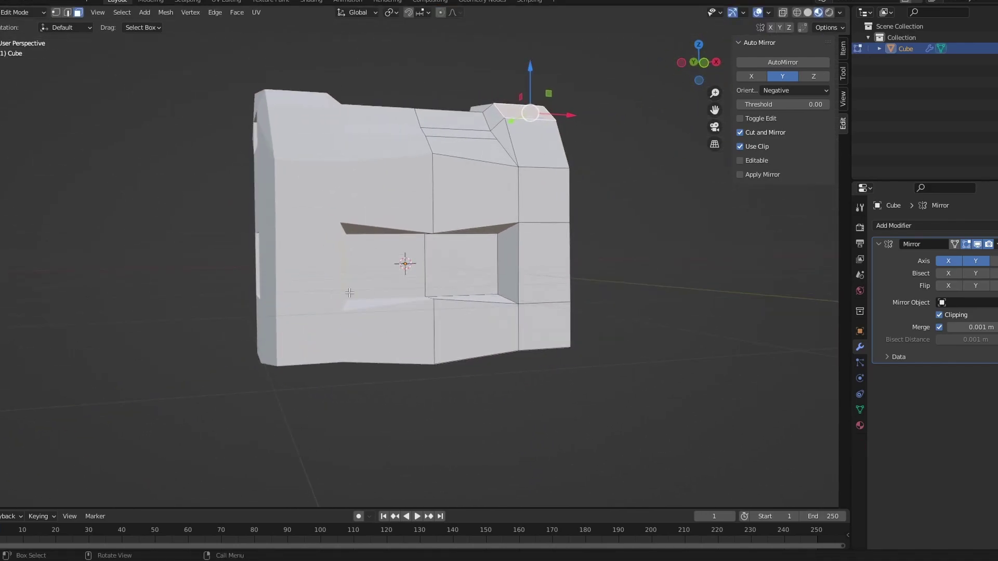
Step: Scale the lower corner face of the chest's front and enlarge the middle corner face above it by about 1.06
click(552, 328)
key(s)
click(569, 339)
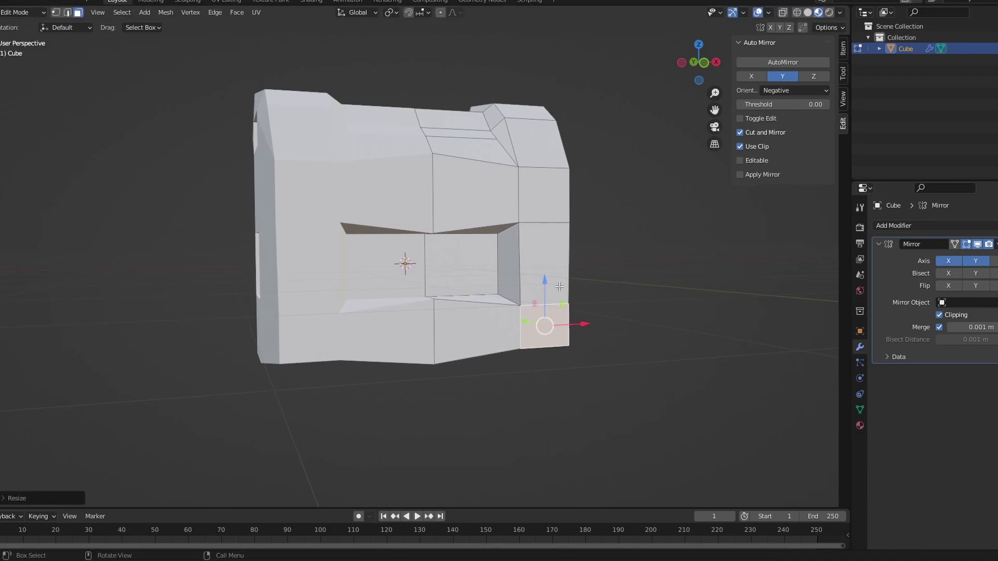
click(558, 270)
key(s)
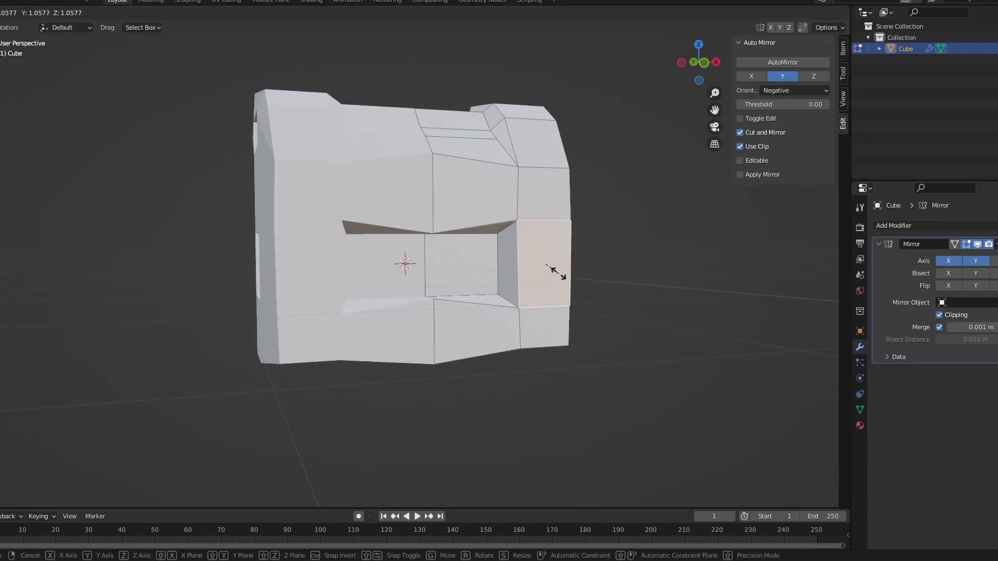
click(557, 272)
Step: Scale the middle and upper corner faces on the chest's end to give the corner post an uneven outline
middle_drag(557, 271, 490, 272)
click(521, 268)
key(x)
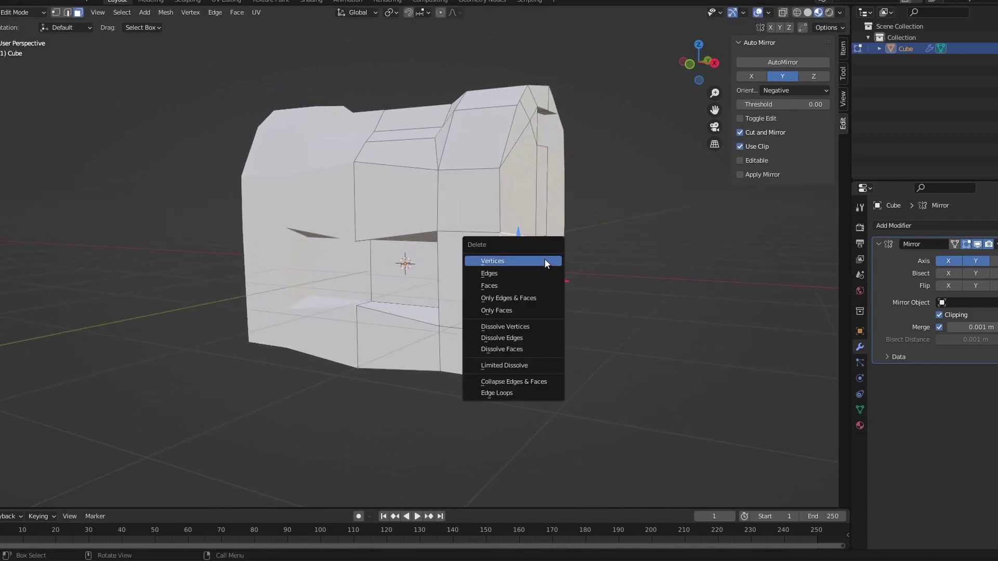
key(s)
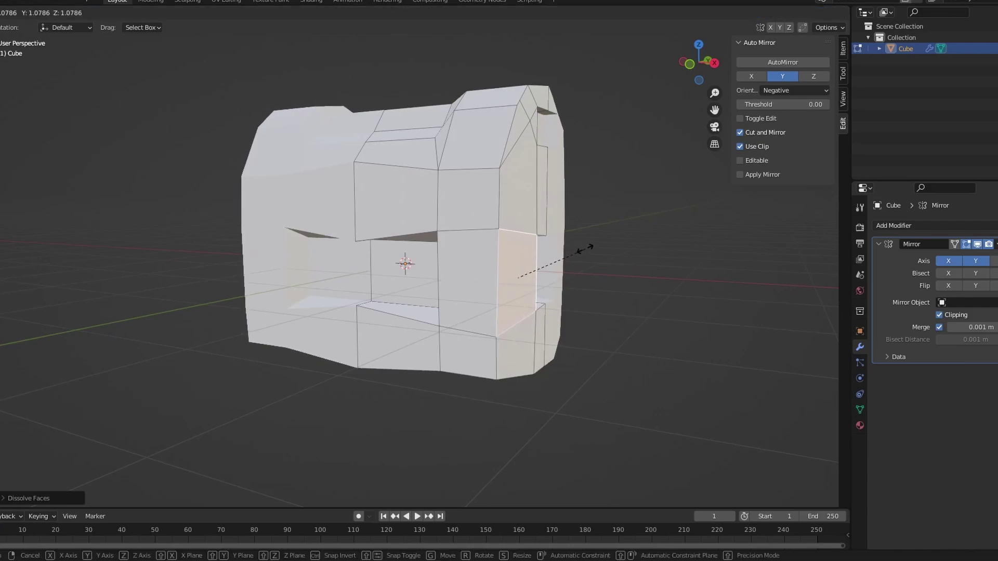
click(539, 207)
key(s)
click(535, 201)
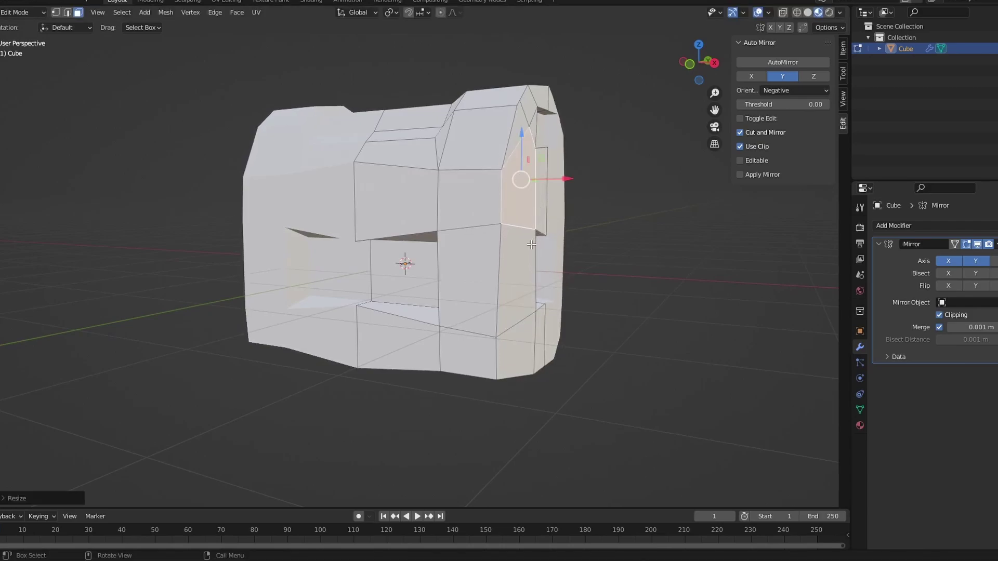
click(538, 257)
key(s)
click(531, 255)
Step: Leave mesh editing and add a new cube mesh to the scene for the chest's lock
key(Tab)
middle_drag(559, 262, 622, 303)
click(611, 270)
key(shift+a)
mouse_move(547, 251)
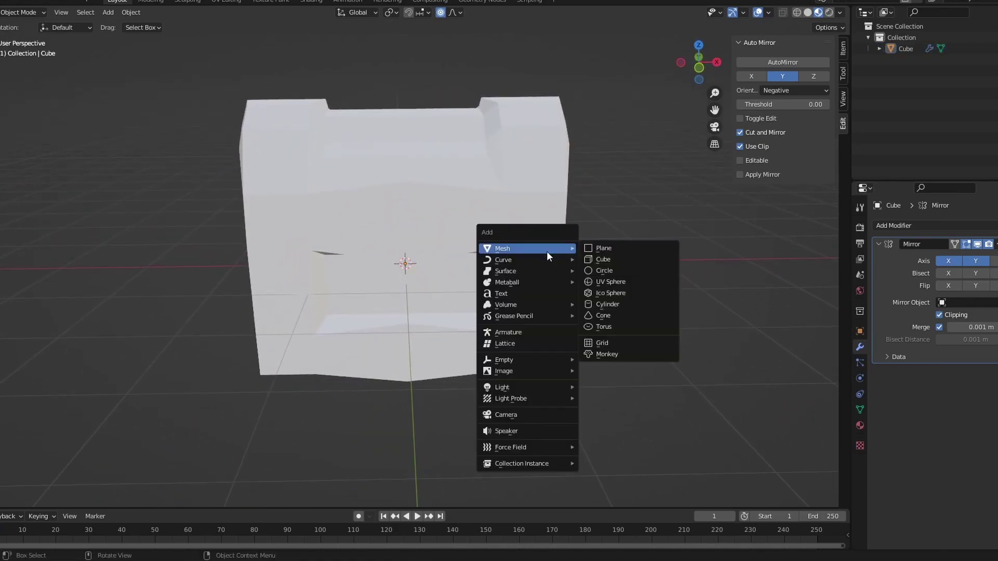
click(621, 258)
Step: Turn off proportional editing and move the new cube along Y until it sits in front of the chest
middle_drag(626, 269, 423, 254)
drag(422, 240, 409, 275)
key(ctrl+z)
click(441, 12)
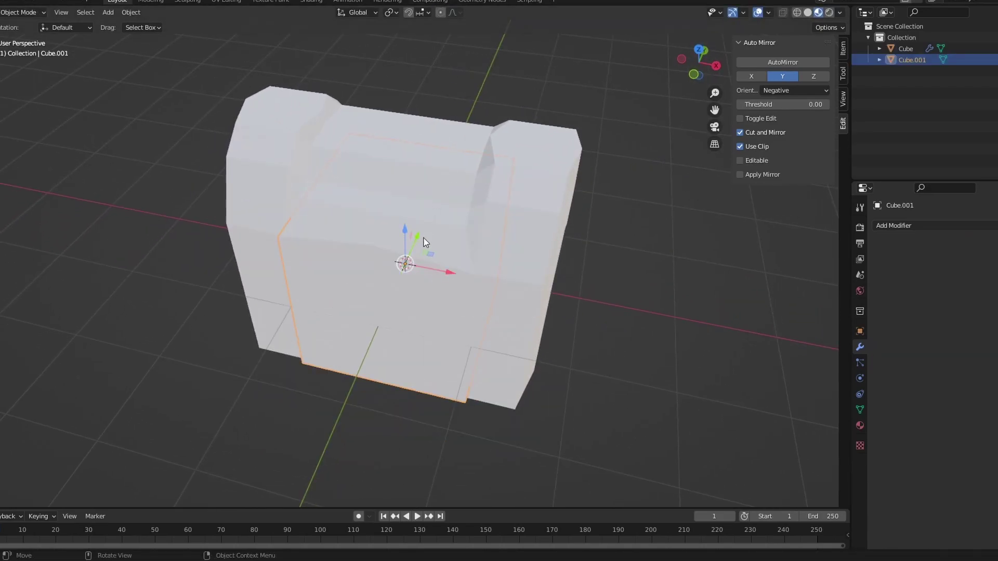
drag(416, 235, 347, 375)
middle_drag(347, 375, 450, 301)
Step: Flatten the new cube along Y into a thin plate and shrink it uniformly to about 0.49
scroll(425, 280, down, 3)
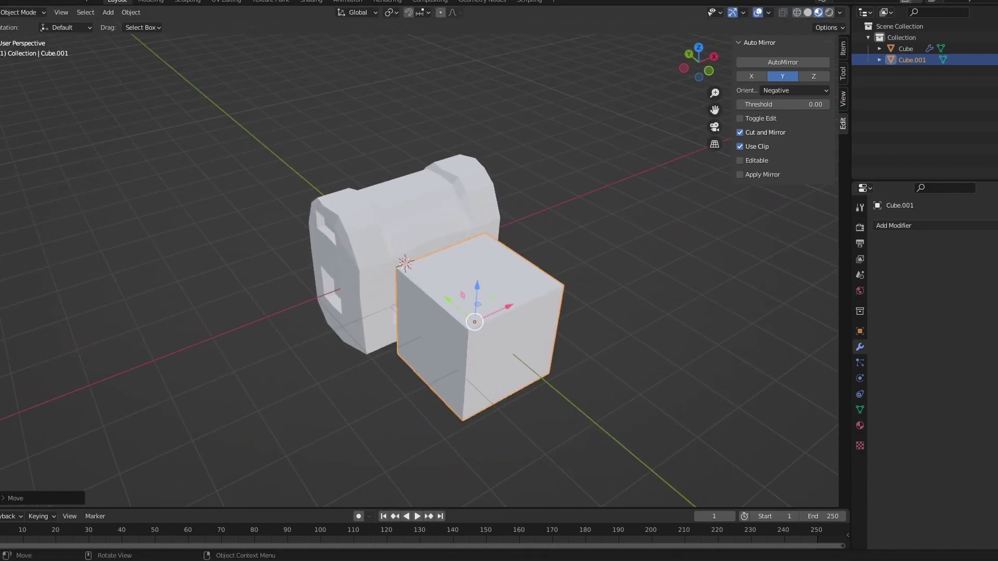
key(s)
key(y)
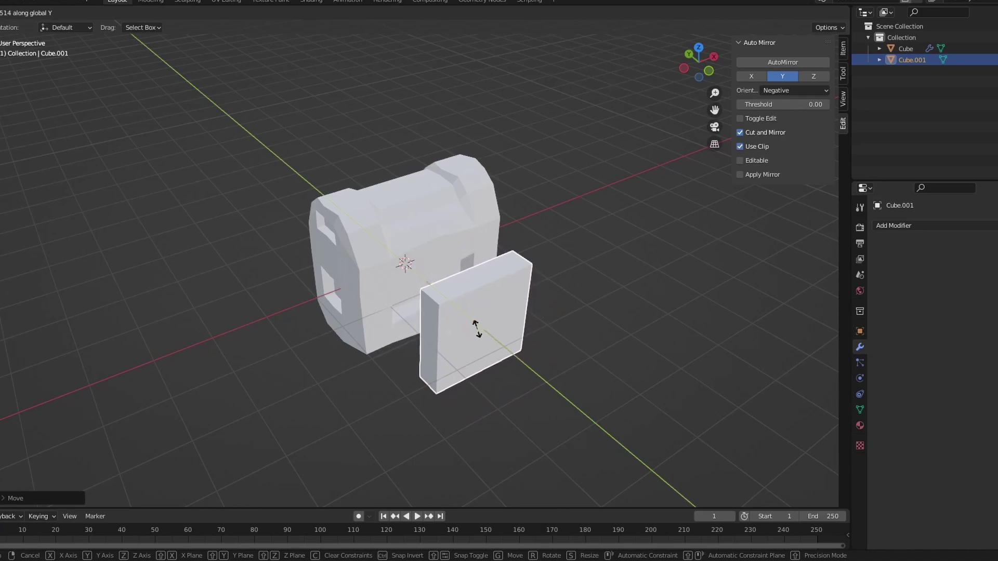
click(476, 328)
key(s)
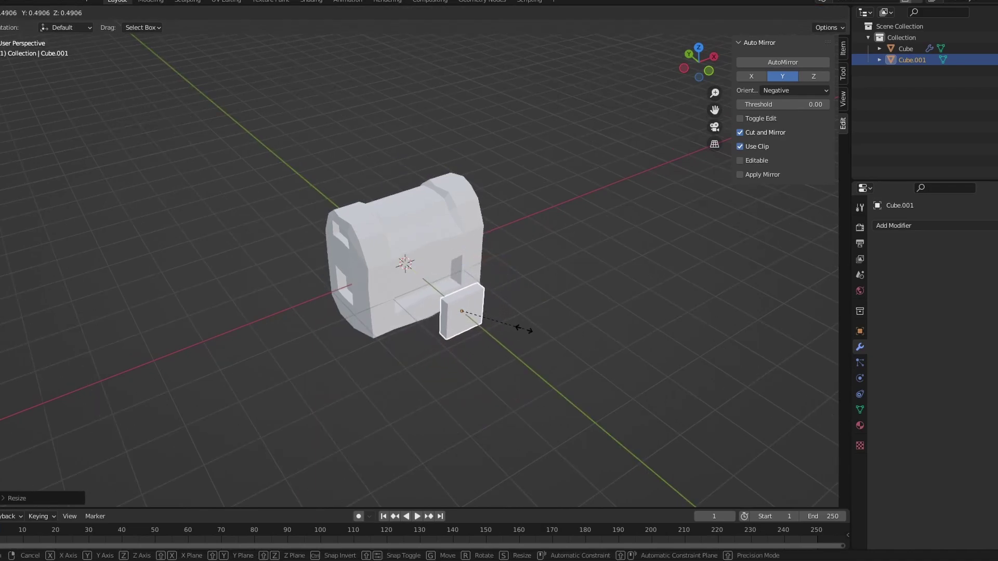
click(522, 329)
Step: Raise the lock plate and place it against the chest's front, over the seam between lid and body
drag(439, 295, 443, 229)
middle_drag(448, 235, 480, 200)
scroll(499, 211, up, 3)
key(g)
click(458, 240)
Step: Taper the lock plate by narrowing its lower end and pushing its rear bottom edge along Y into the chest
key(Tab)
click(485, 209)
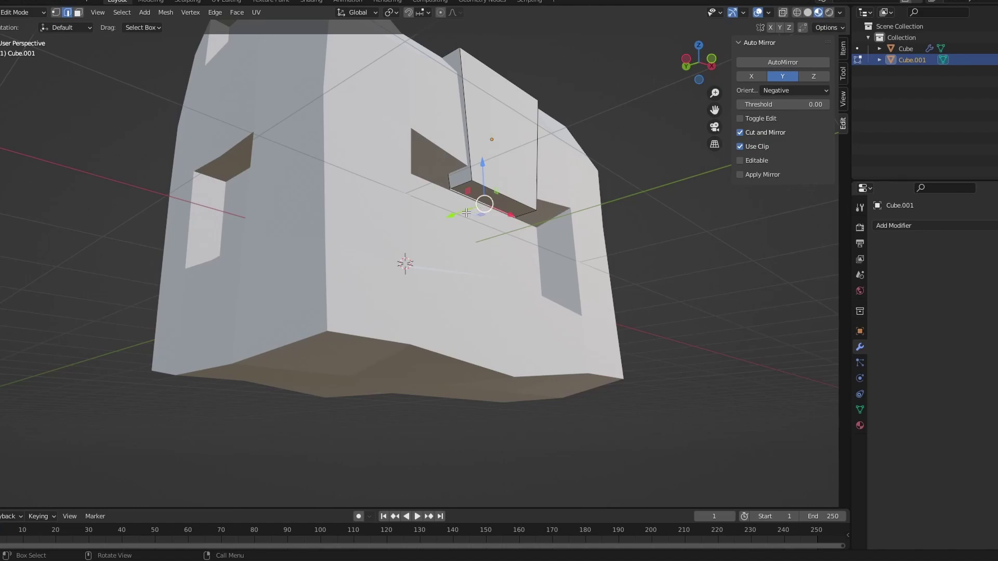
drag(462, 222, 449, 239)
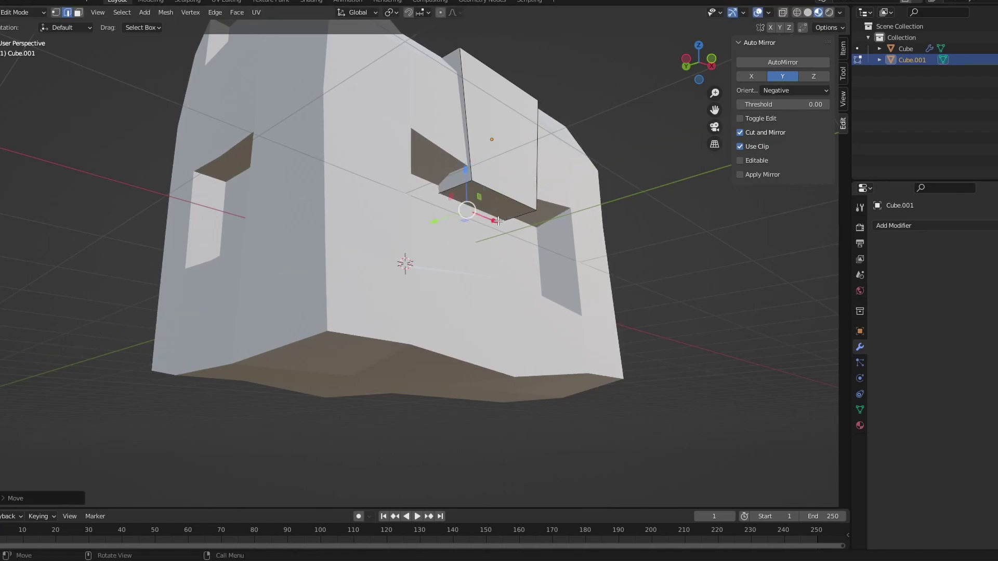
click(503, 194)
drag(486, 202, 486, 211)
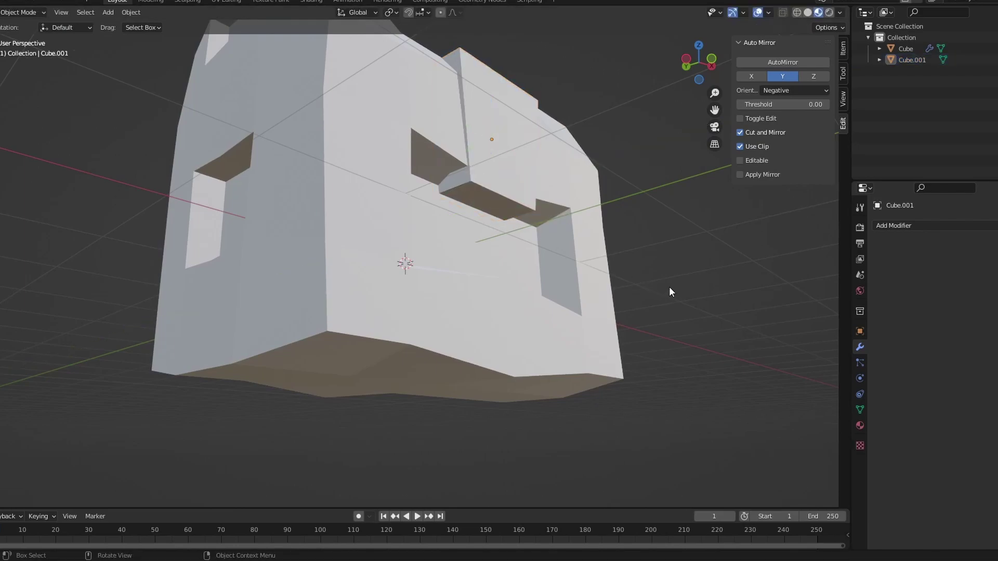
Step: Select the entire lock plate mesh and switch to face selection
middle_drag(669, 286, 548, 256)
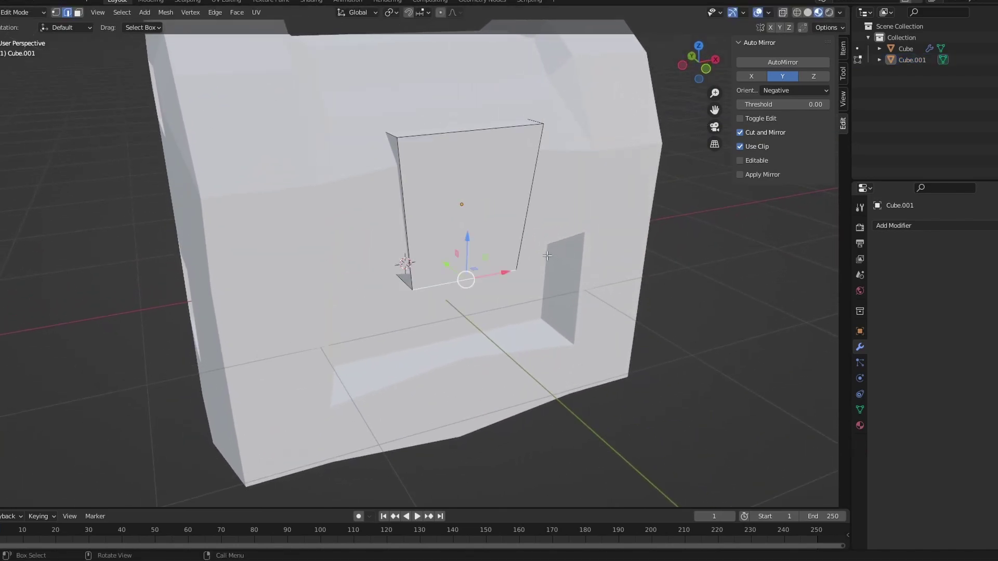
click(526, 198)
ctrl+click(467, 282)
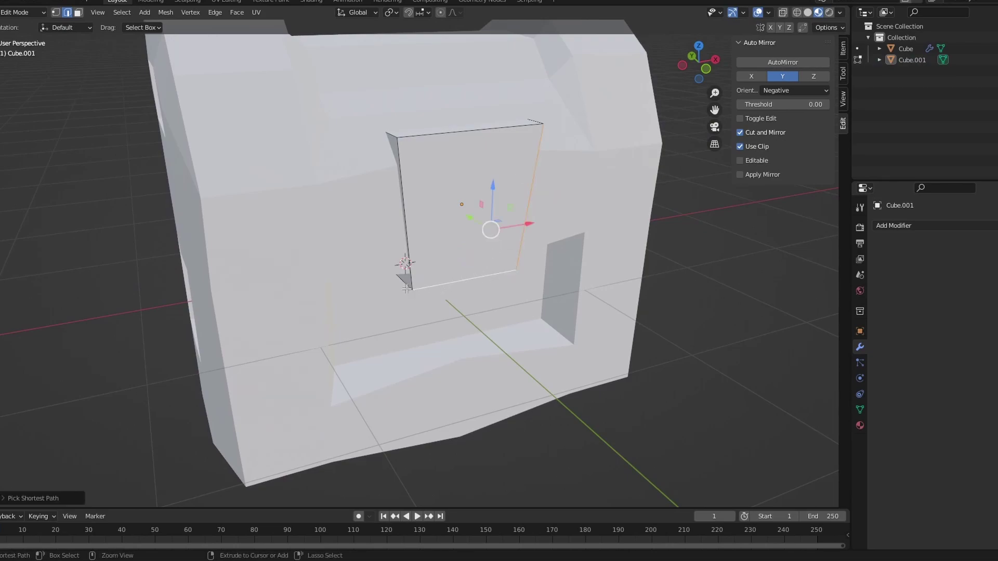
ctrl+click(404, 285)
key(a)
shift+click(475, 253)
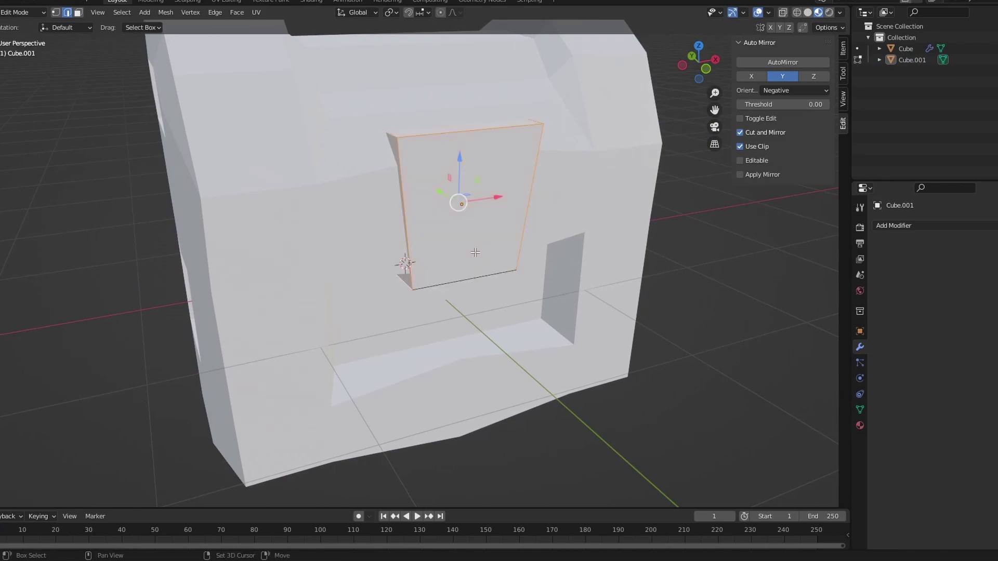
shift+click(505, 273)
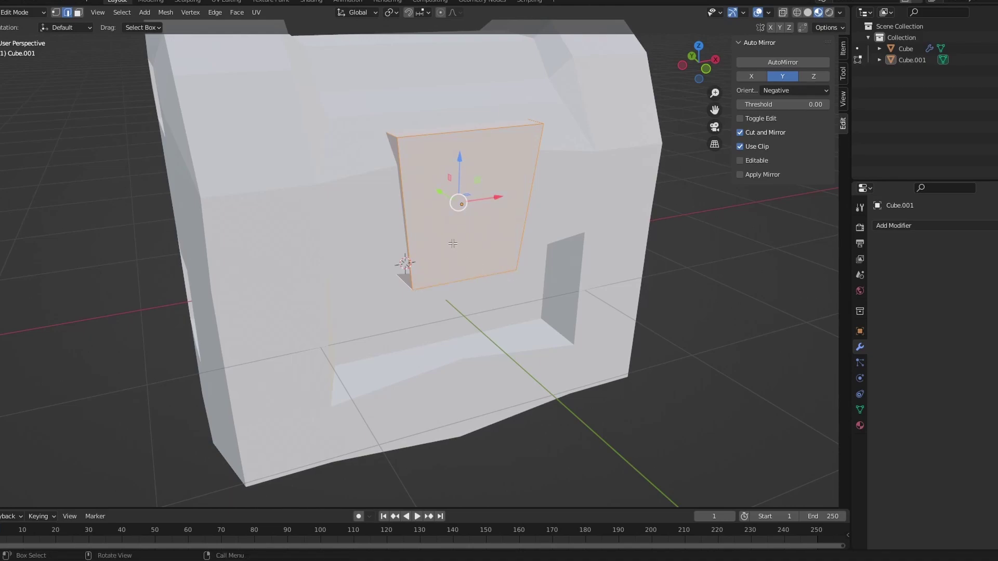
click(78, 12)
shift+click(449, 253)
Step: Try a single-segment bevel about 0.18 m wide on all of the lock plate's edges and undo it
middle_drag(490, 263, 477, 245)
key(ctrl+b)
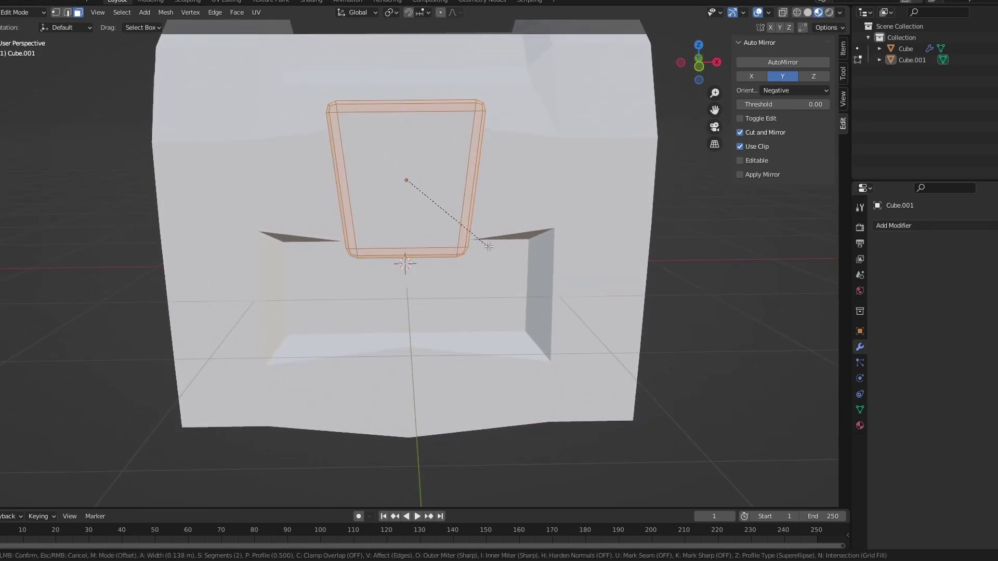
scroll(491, 248, up, 1)
scroll(491, 248, down, 2)
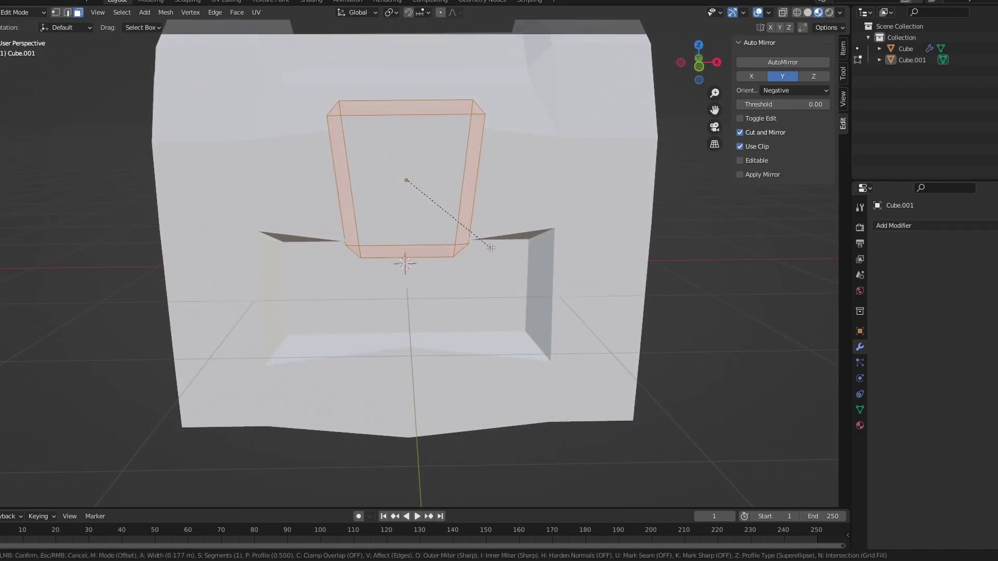
scroll(491, 248, up, 1)
scroll(491, 248, down, 1)
click(491, 248)
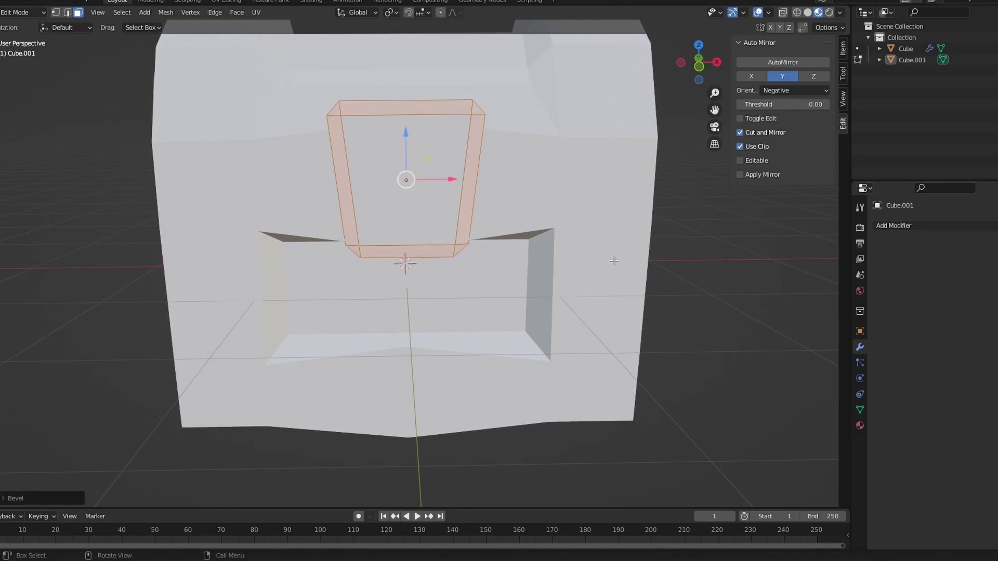
key(Tab)
middle_drag(688, 295, 720, 323)
key(Tab)
key(a)
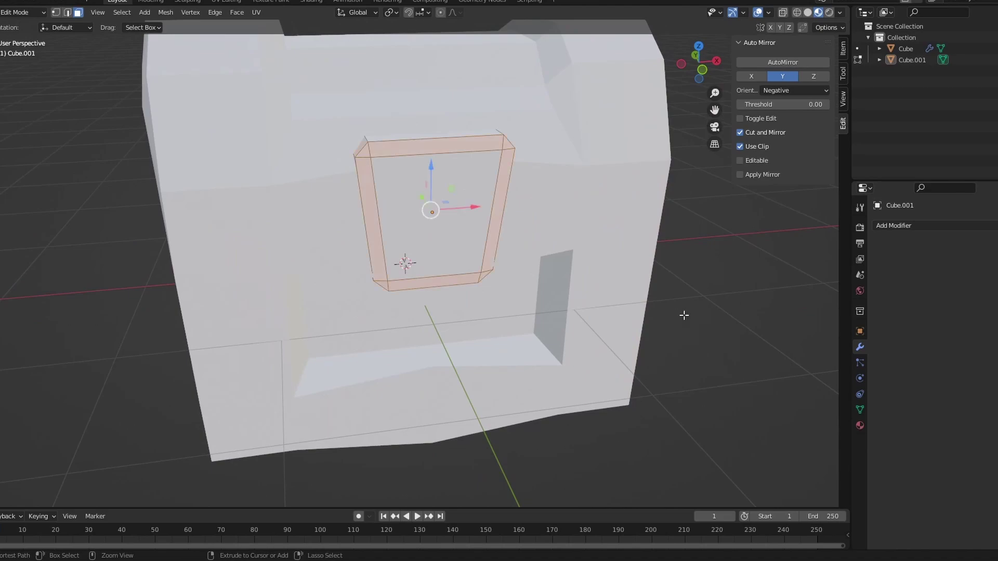
Step: Bevel all of the lock plate's edges with three segments and a width of about 0.157 m
scroll(570, 274, up, 3)
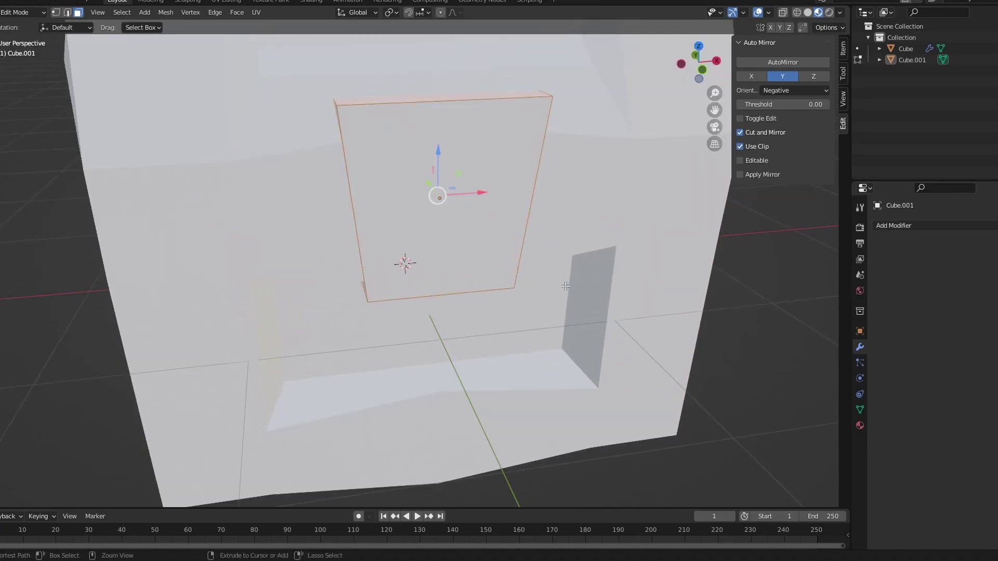
key(ctrl+b)
scroll(581, 292, up, 1)
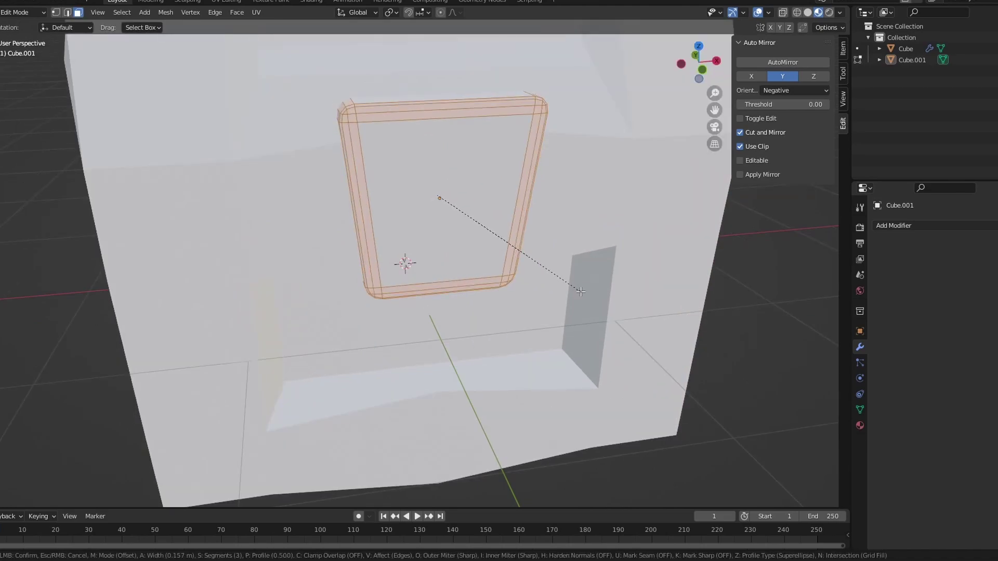
click(580, 292)
key(Tab)
mouse_move(720, 367)
middle_down()
mouse_move(651, 343)
mouse_move(686, 341)
mouse_move(733, 372)
middle_up()
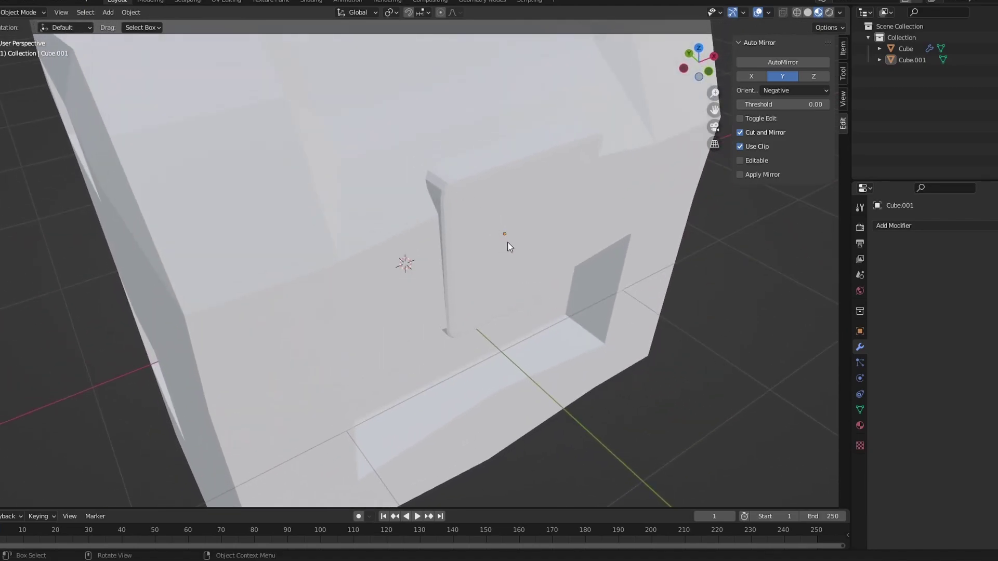
middle_drag(508, 243, 456, 232)
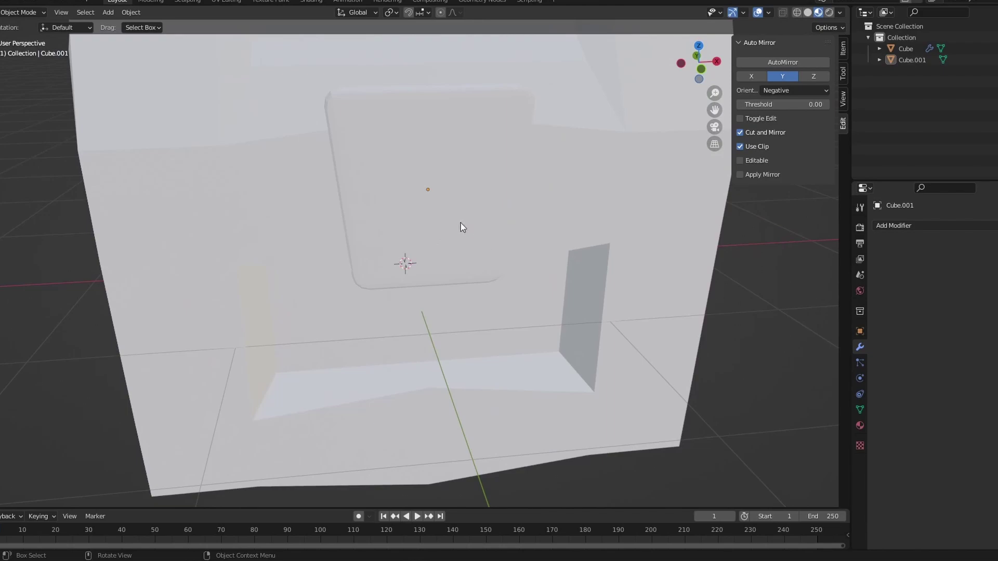
Step: Cut a closed angular keyhole outline into the middle of the lock plate's front face with the Knife tool
key(Tab)
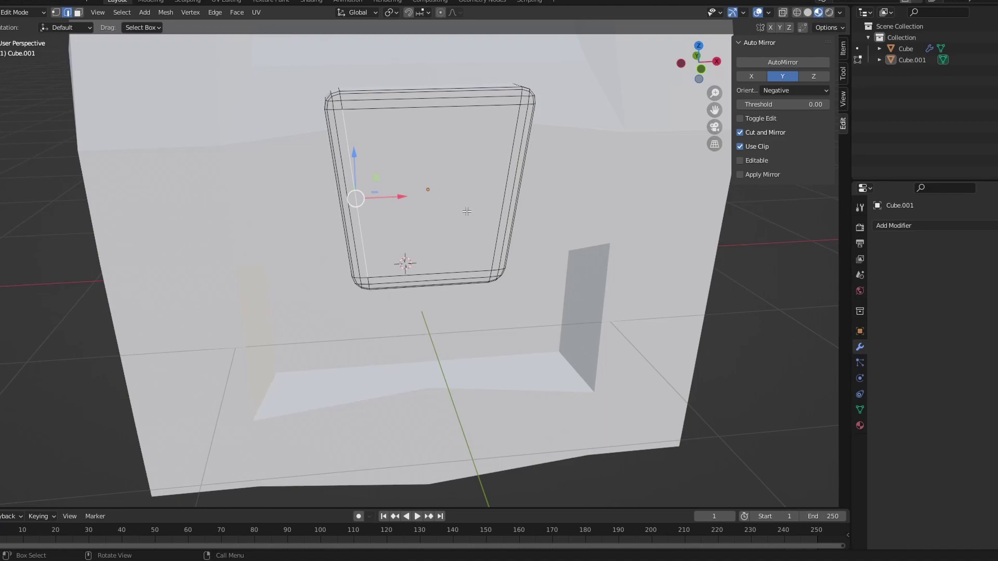
key(k)
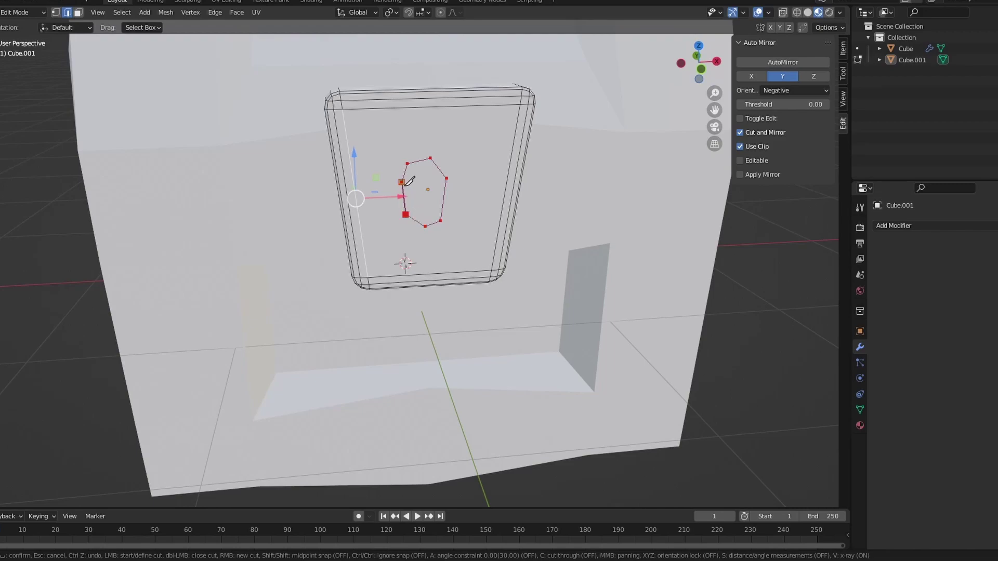
key(ctrl)
click(403, 182)
key(Return)
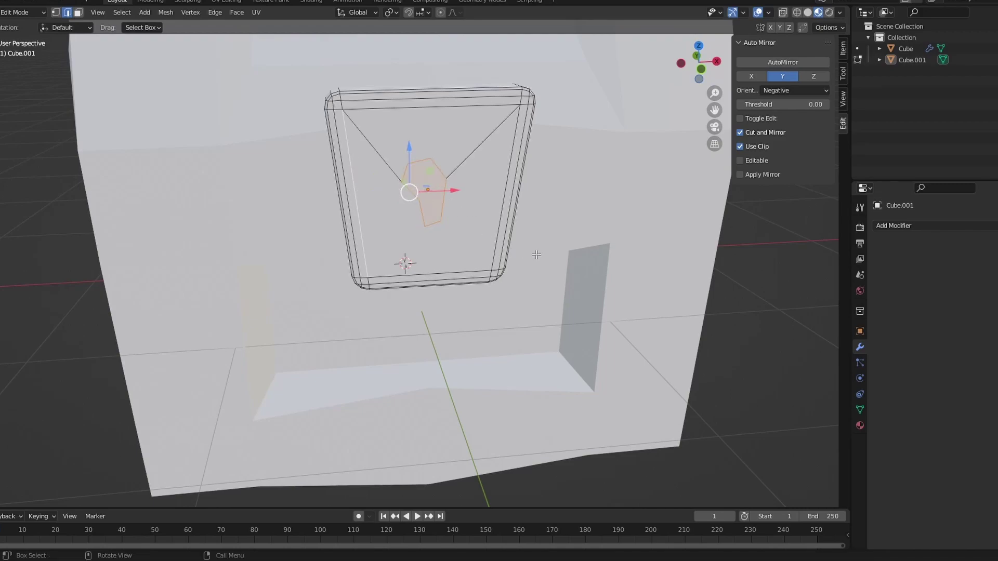
click(786, 379)
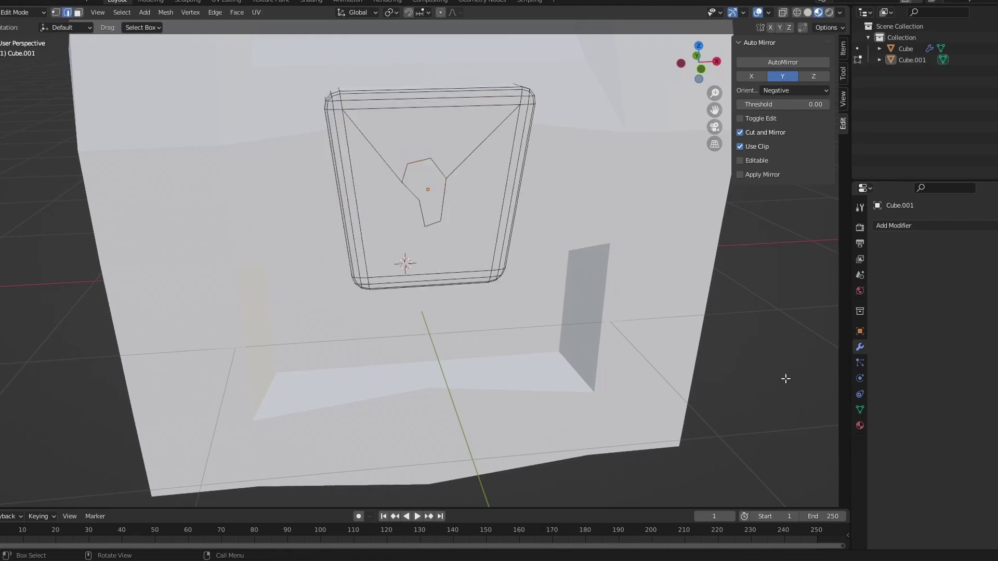
Step: Extrude the keyhole face of the lock plate about 0.02 m along its normal and leave mesh editing
click(433, 203)
key(3)
click(432, 198)
middle_drag(429, 185, 532, 297)
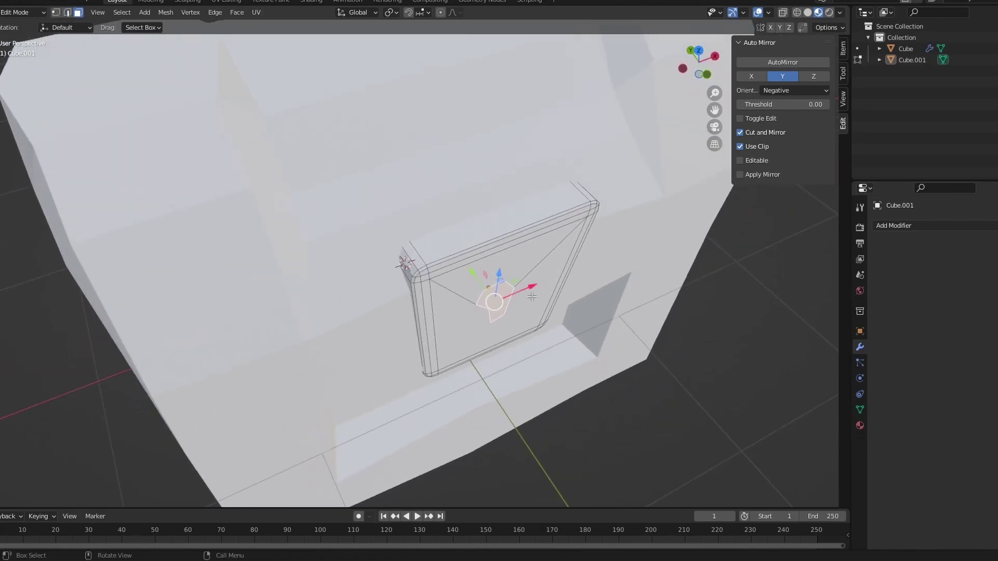
key(e)
click(531, 308)
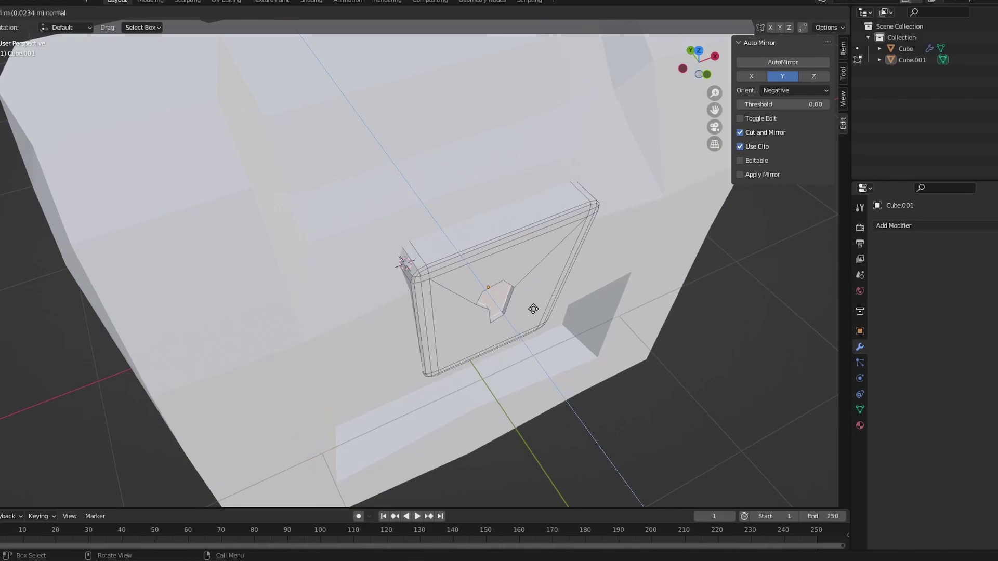
key(Tab)
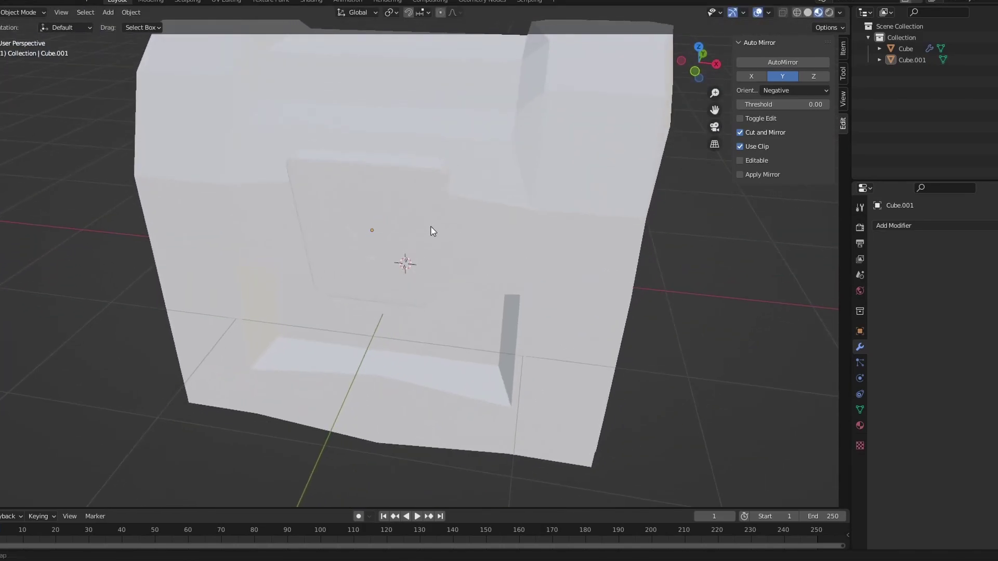